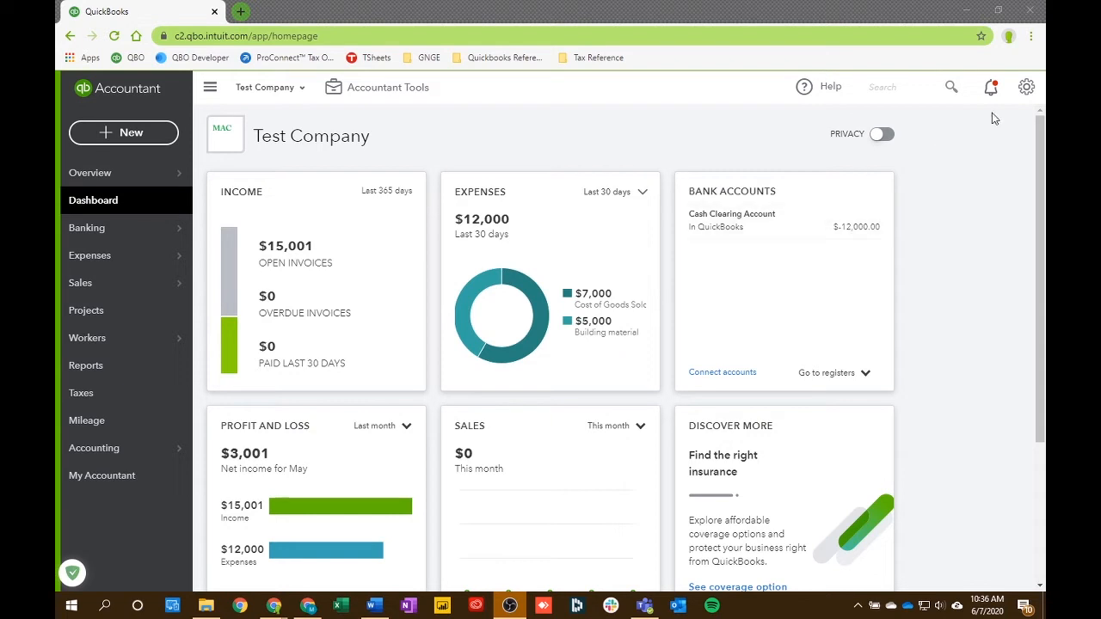
- Open the Budgeting tool and start adding a new budget
left_click(1026, 89)
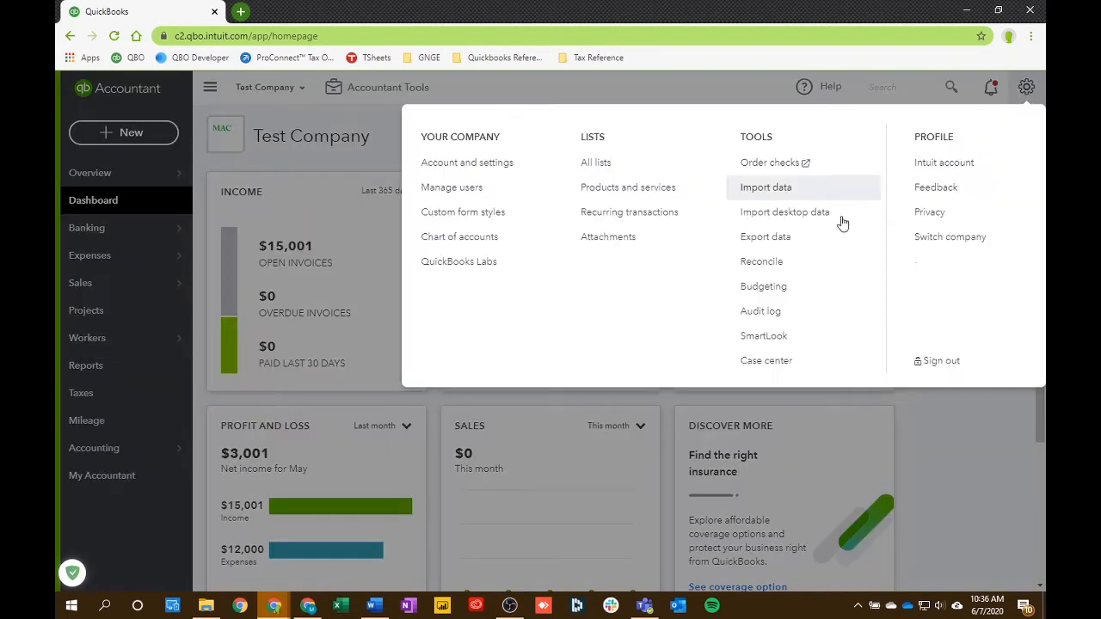
left_click(783, 290)
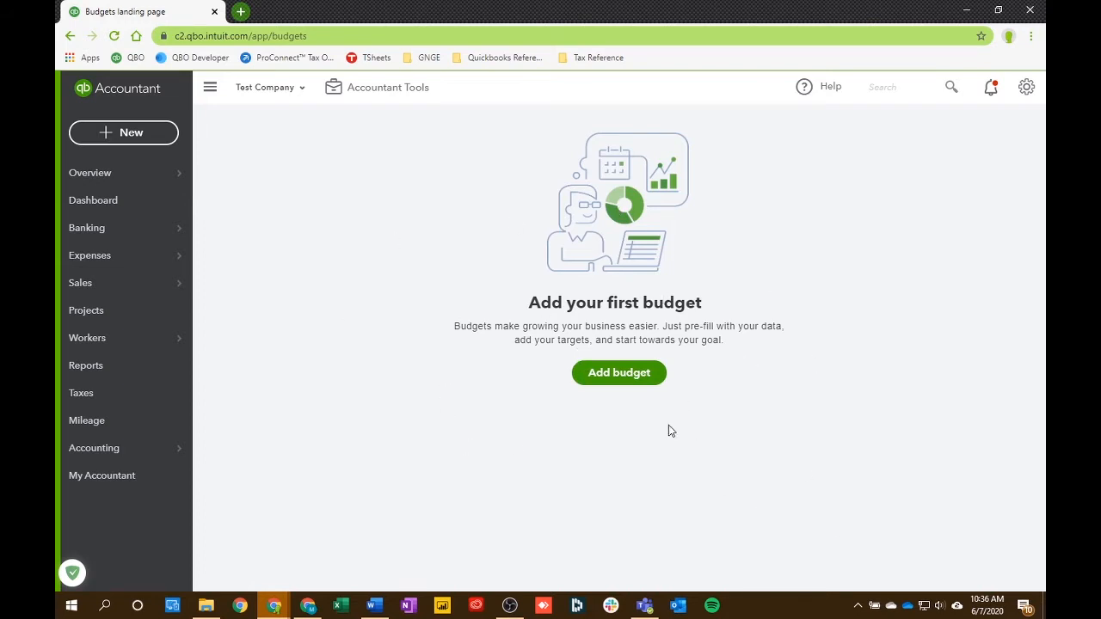
left_click(612, 386)
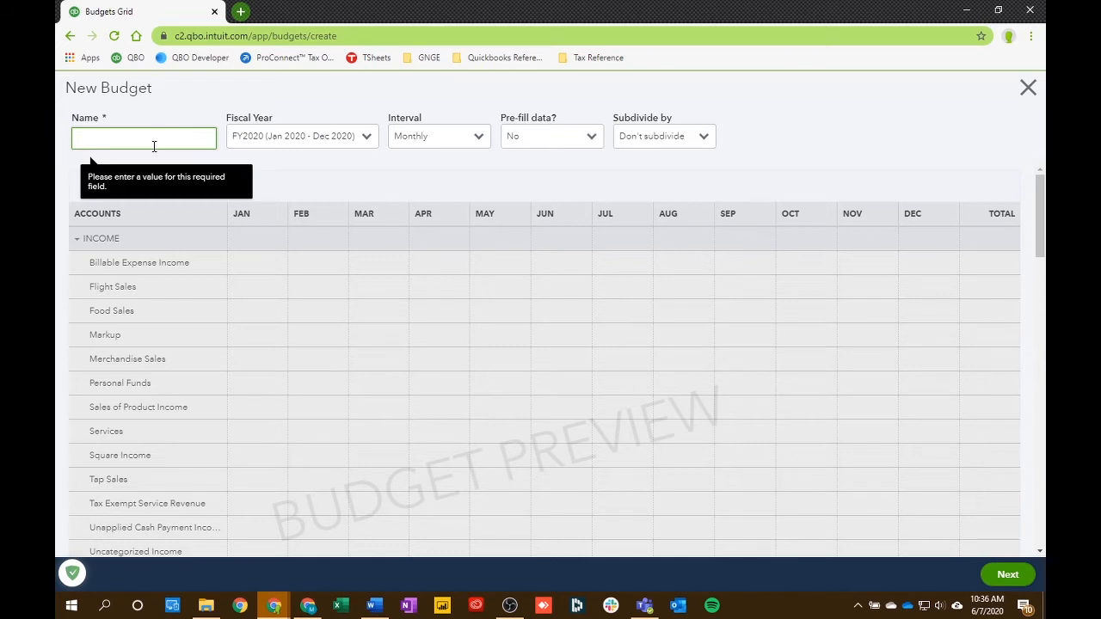
- Name the budget with the customer's kitchen project name plus "- Budget" and choose fiscal year FY2020 (Jan 2020 - Dec 2020)
type("Joey's K")
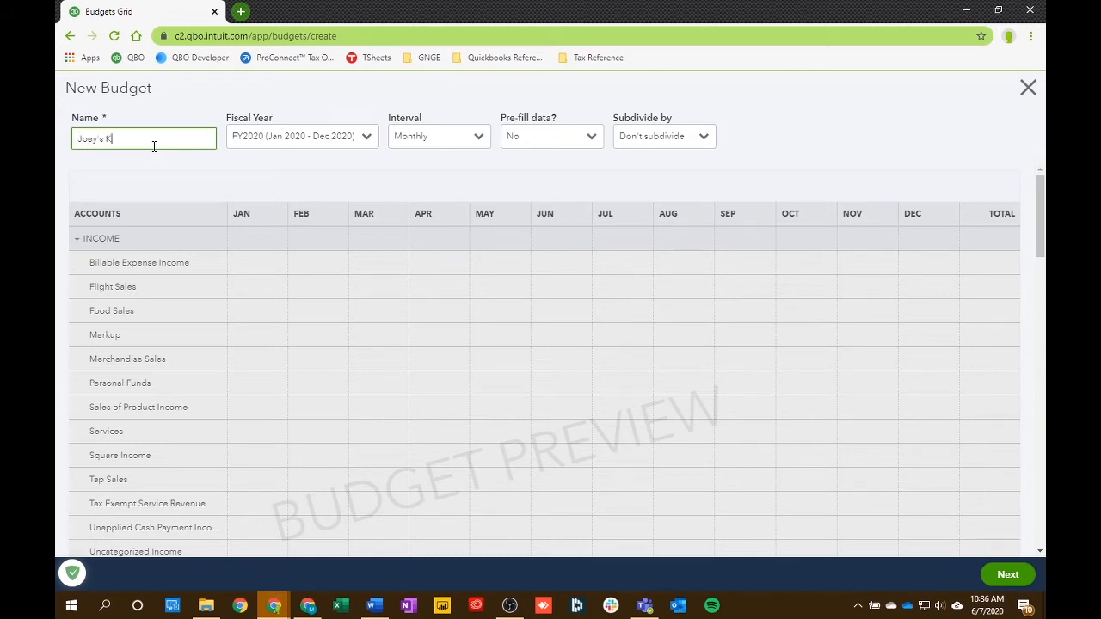
type("itchen - Budget")
left_click(215, 164)
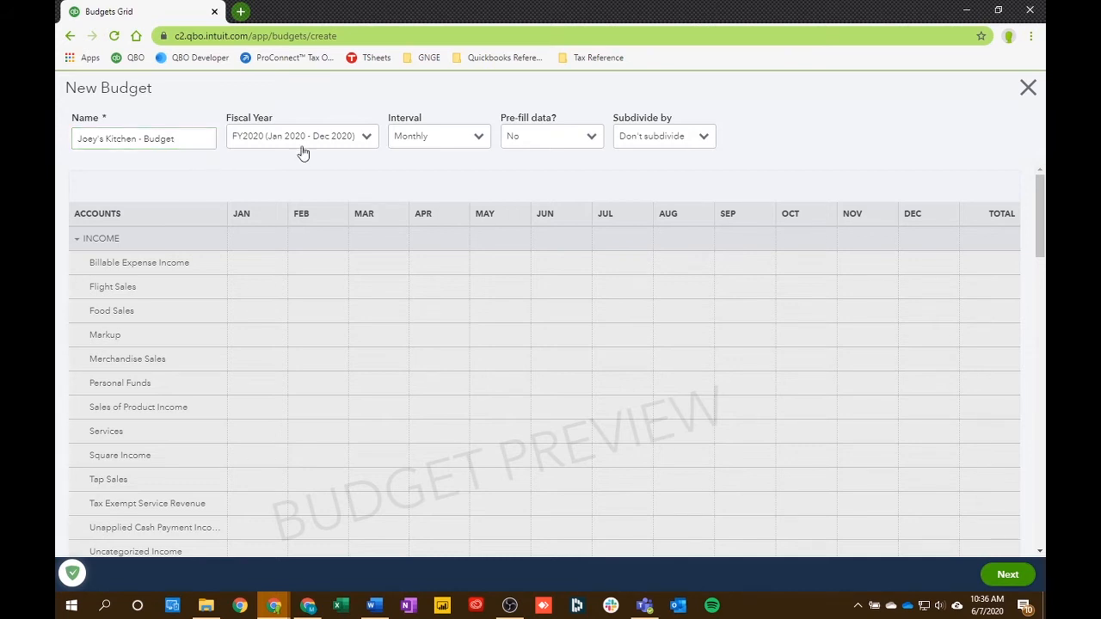
left_click(366, 142)
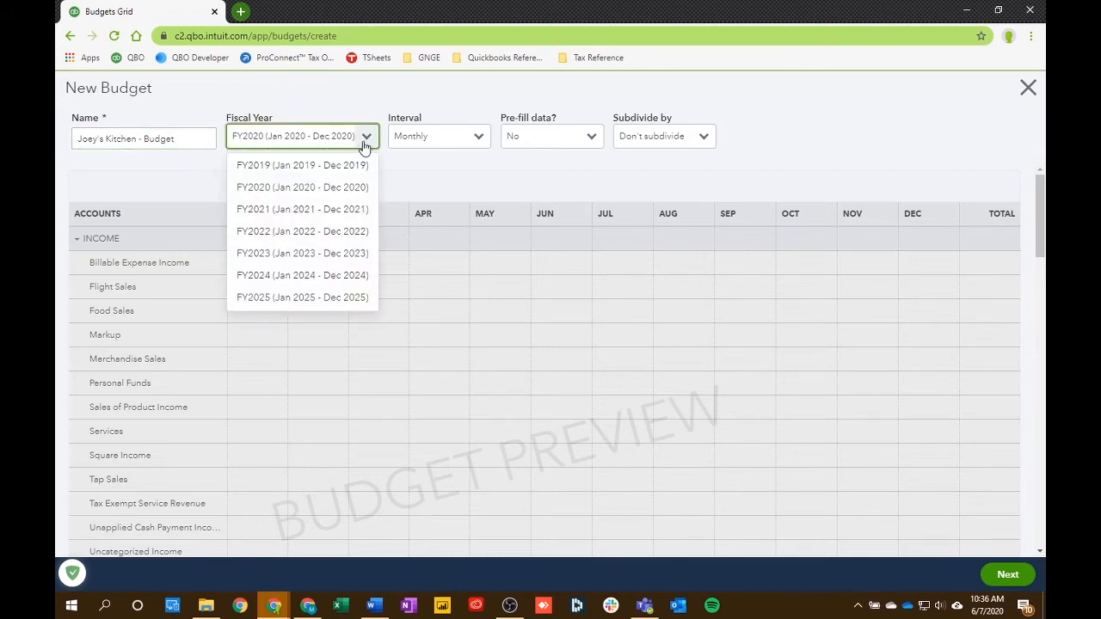
left_click(283, 189)
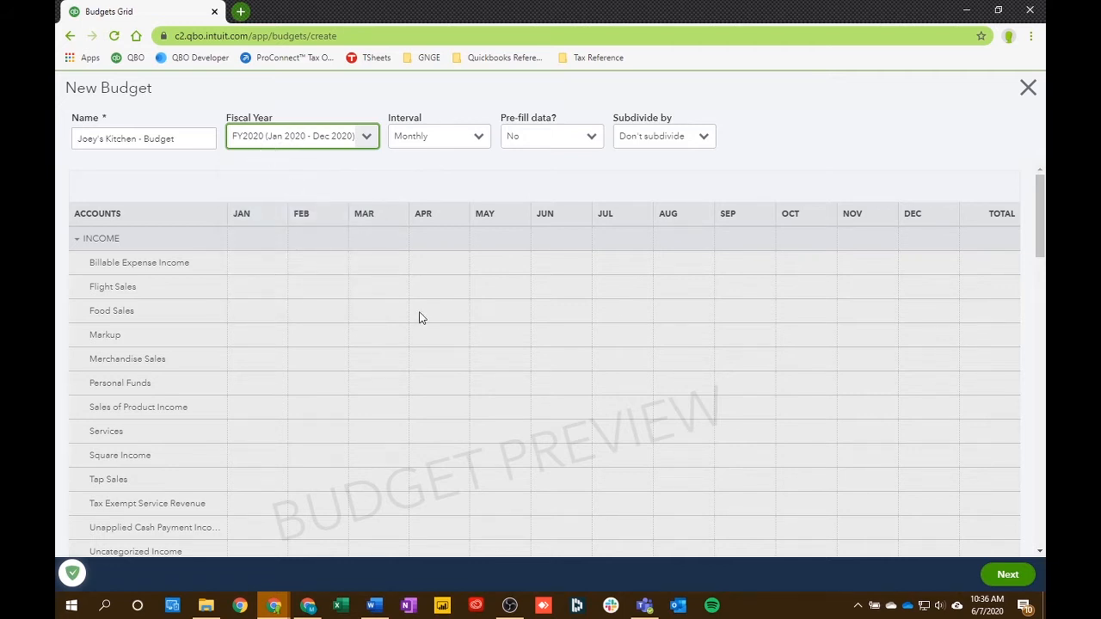
- Try the Yearly and Quarterly intervals in the budget preview
left_click(479, 139)
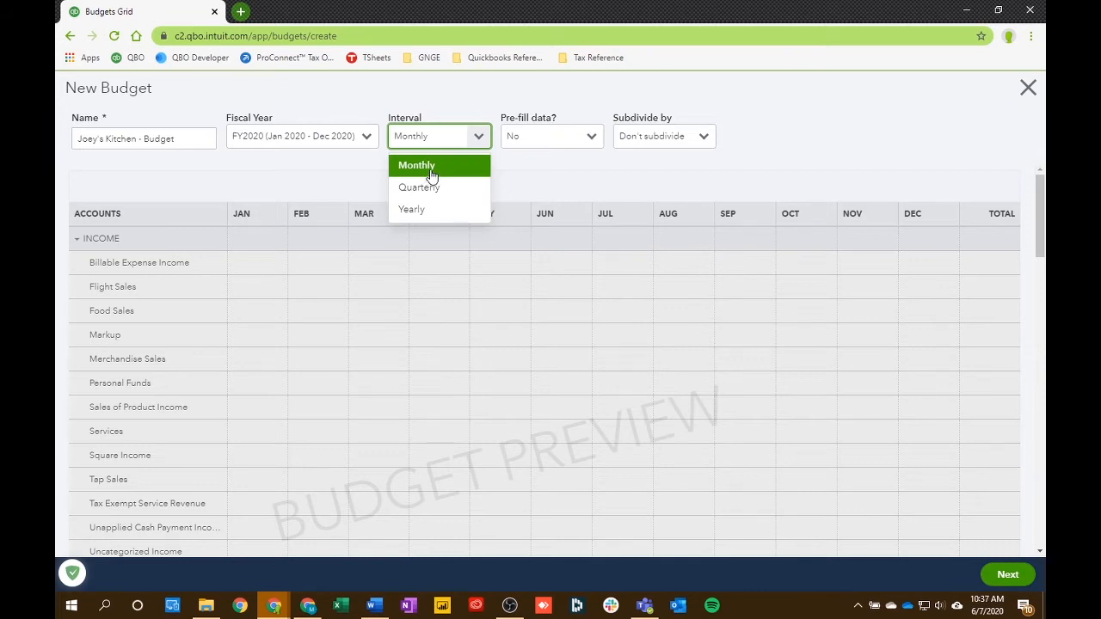
left_click(430, 210)
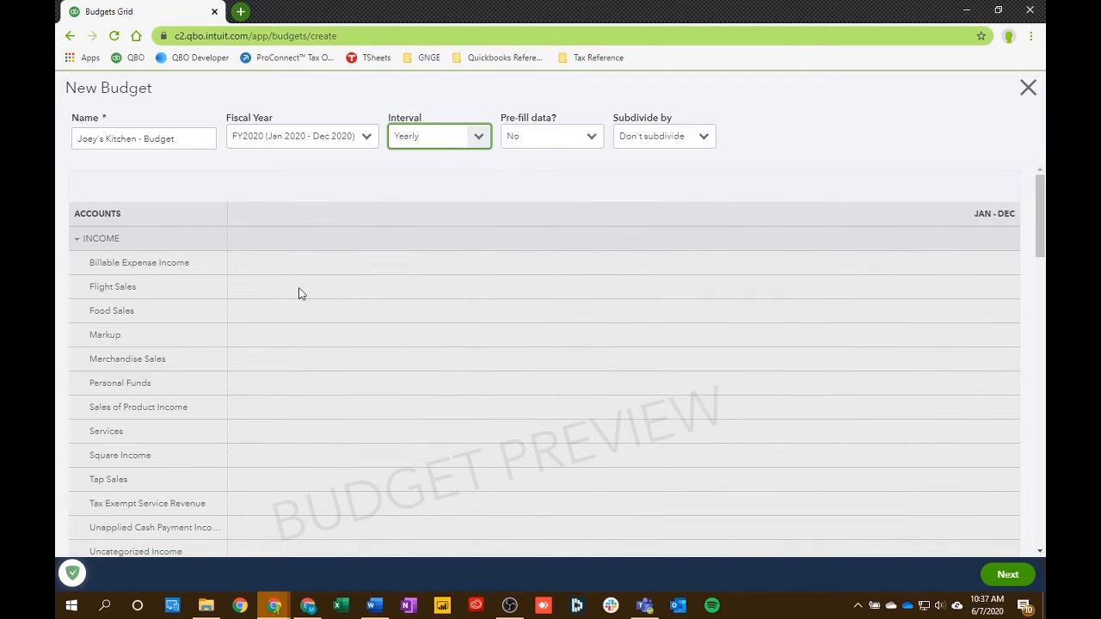
left_click(245, 432)
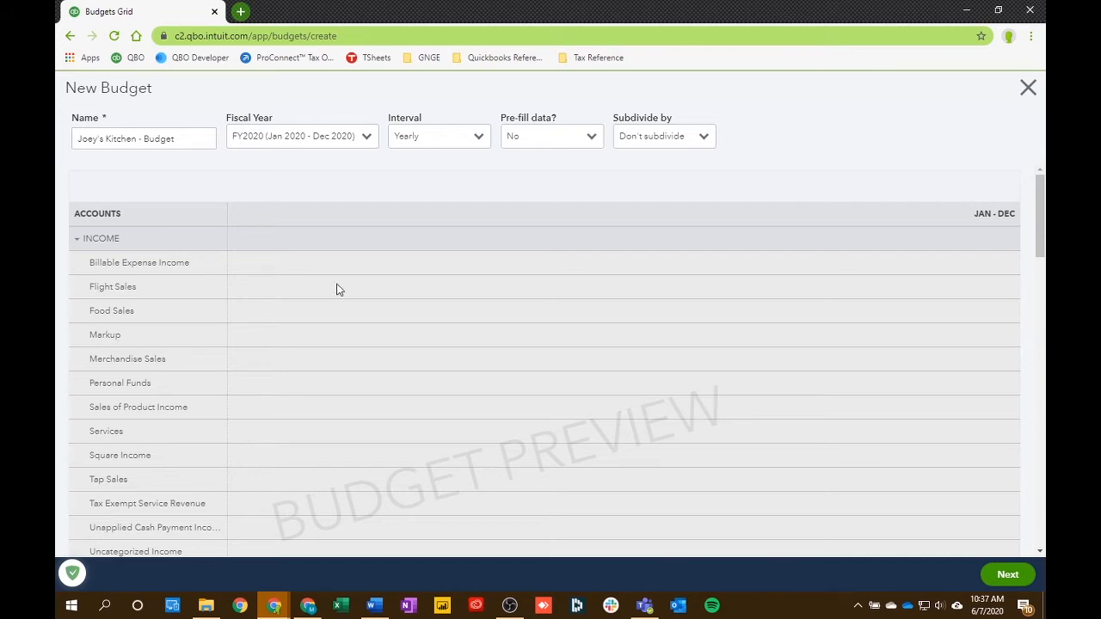
left_click(480, 136)
left_click(448, 188)
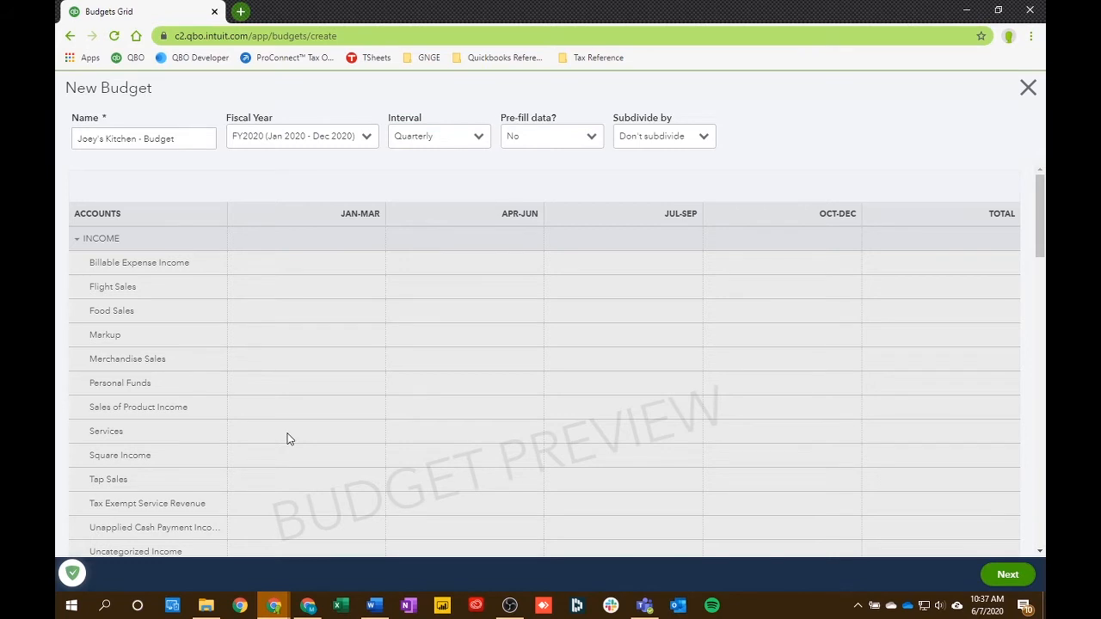
scroll(288, 438, "down", 3)
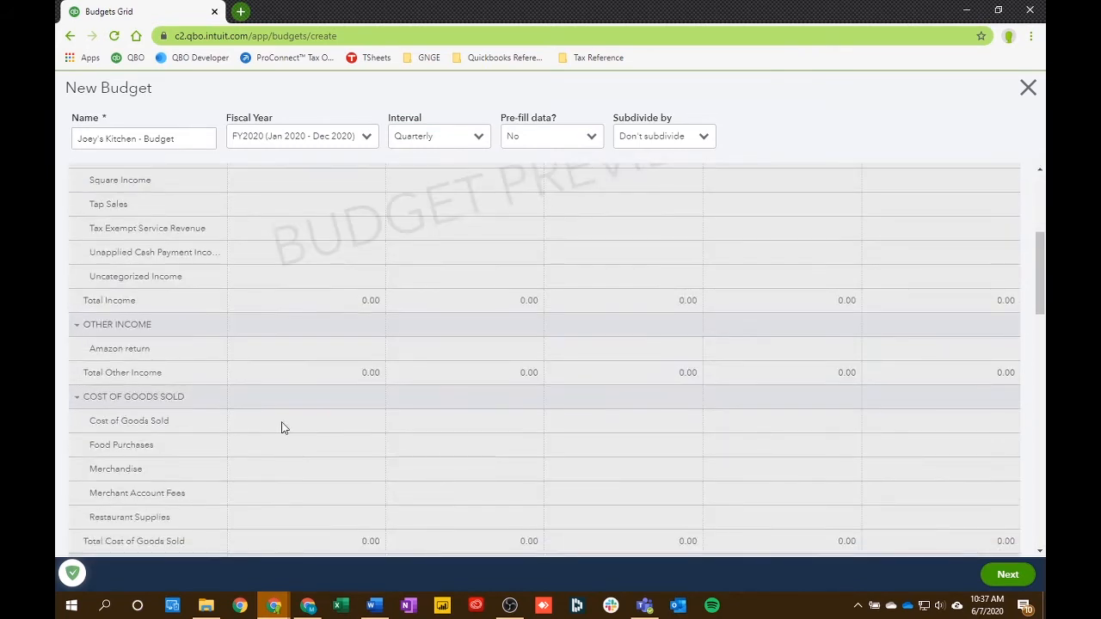
scroll(295, 428, "up", 3)
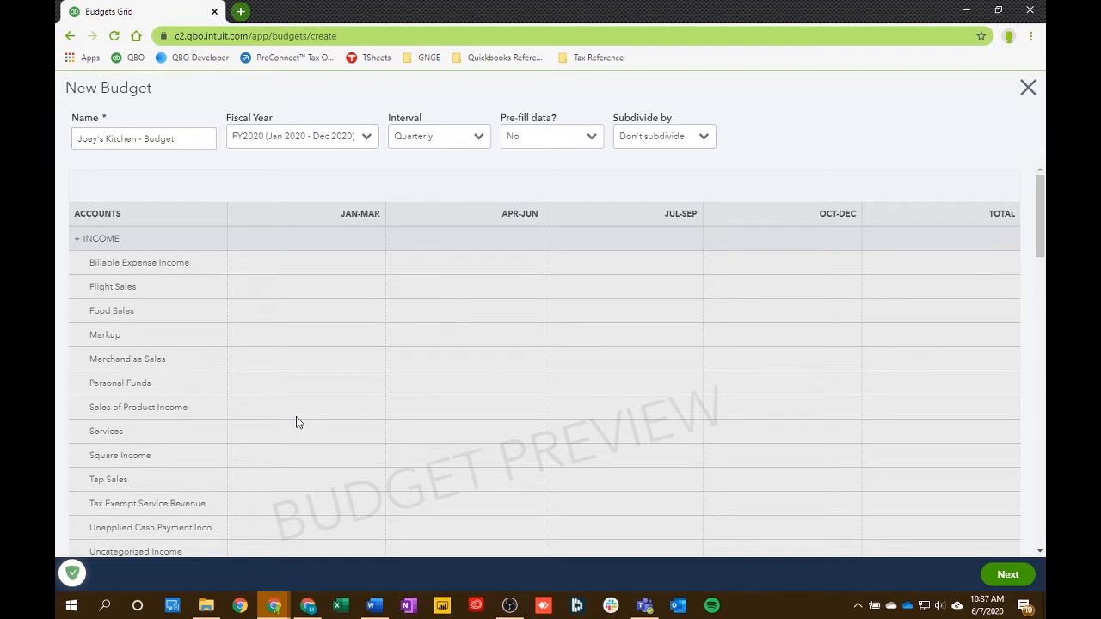
- Set the budget interval to Monthly and keep the pre-fill data option at No
left_click(476, 138)
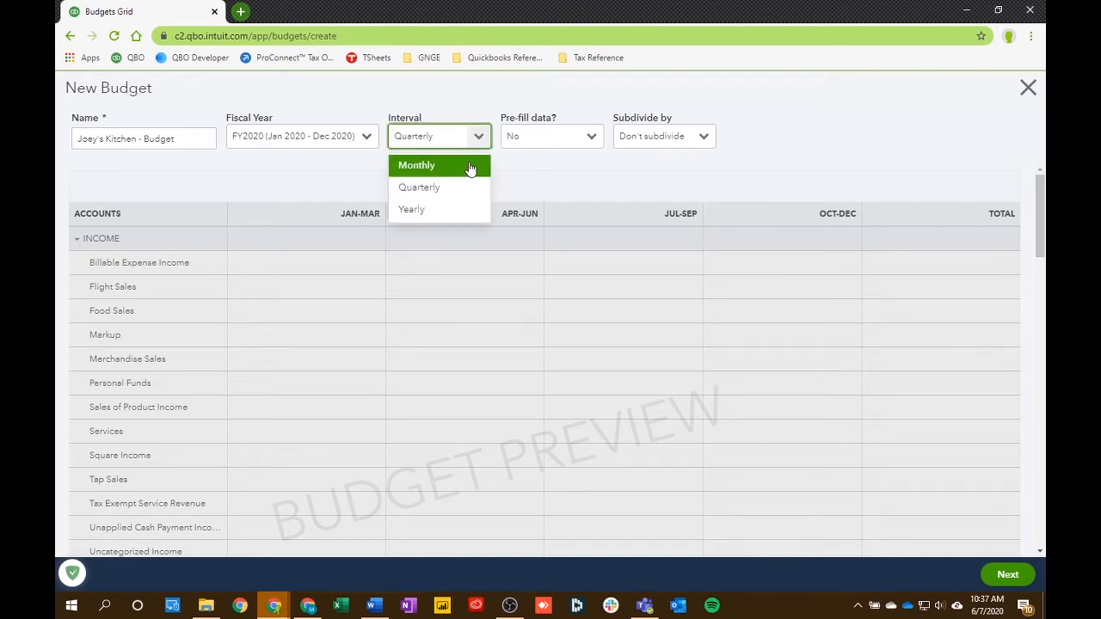
left_click(470, 167)
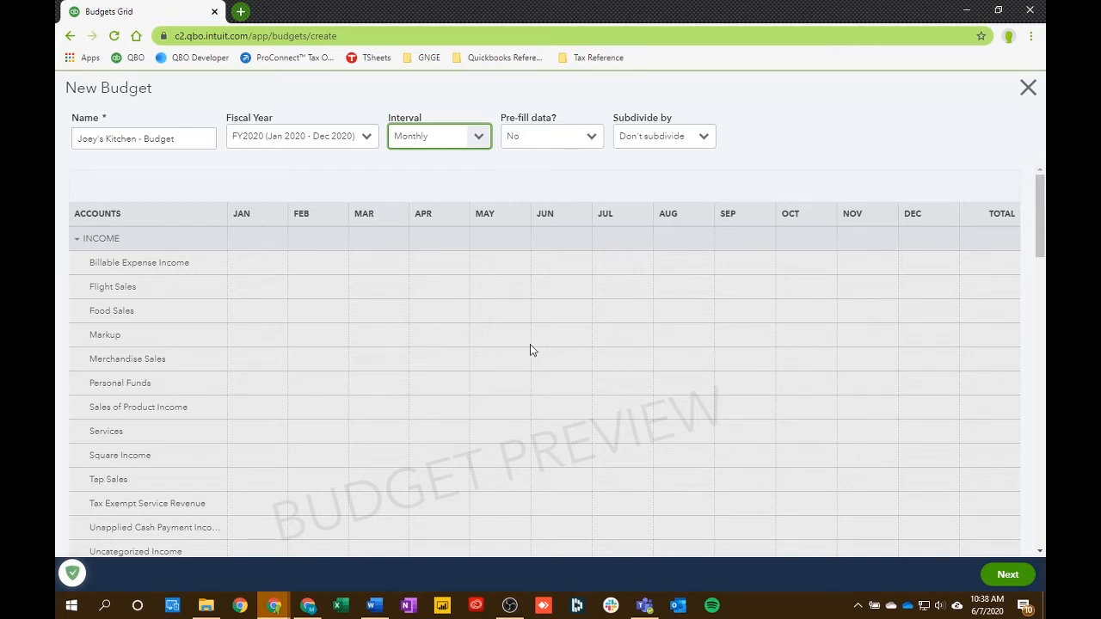
scroll(516, 413, "down", 3)
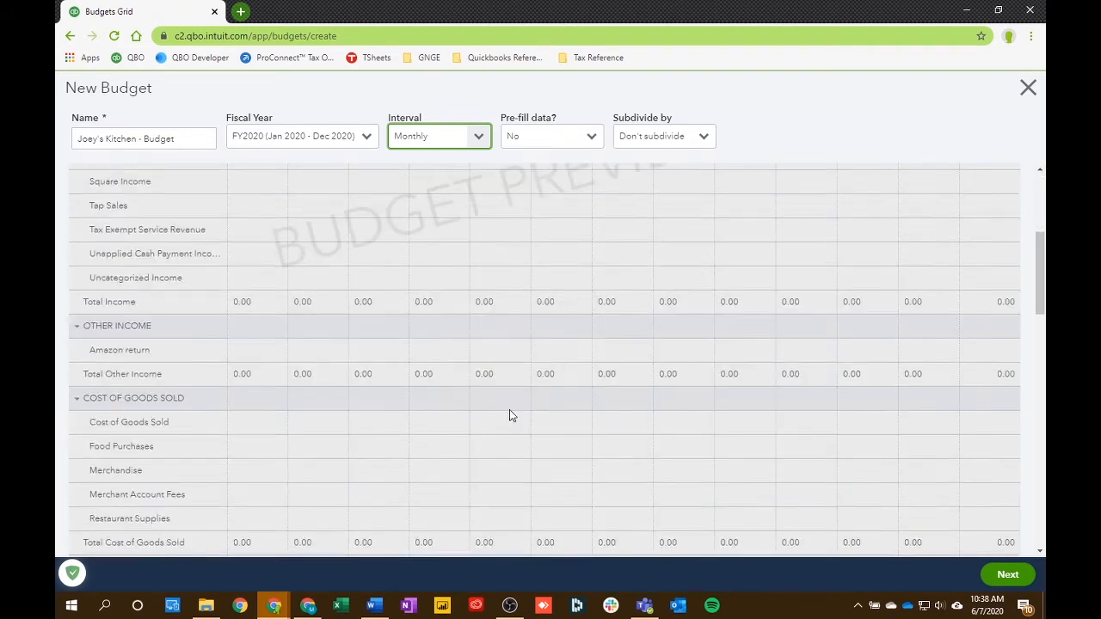
scroll(679, 386, "up", 3)
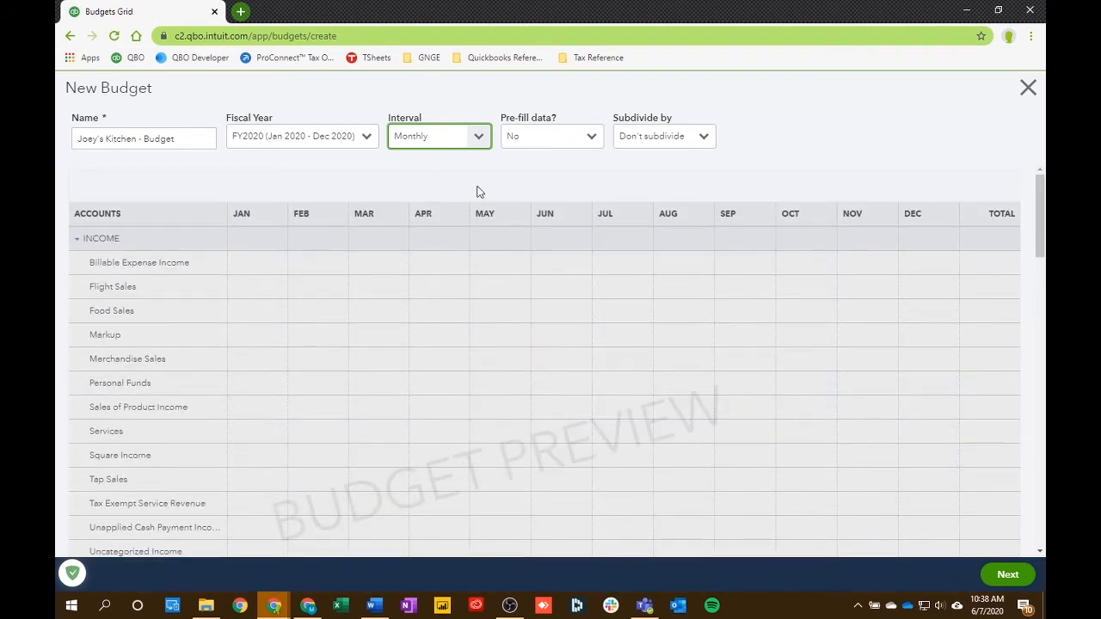
left_click(591, 140)
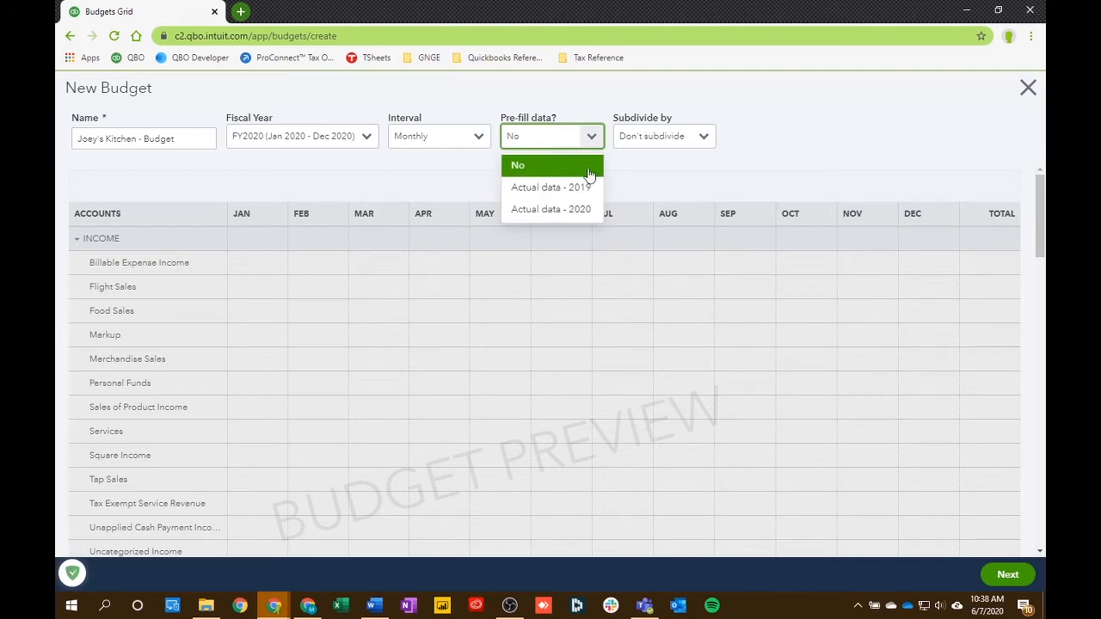
left_click(644, 179)
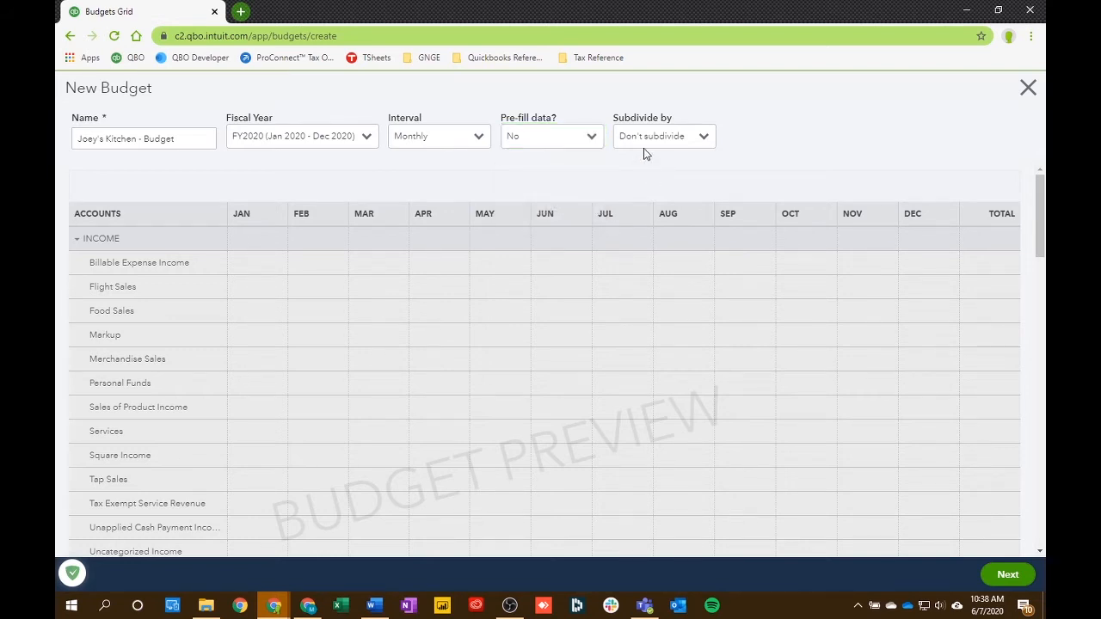
- Subdivide the budget by Customer, select the customer's kitchen project, and proceed to the editable budget grid
left_click(701, 139)
left_click(673, 191)
left_click(836, 140)
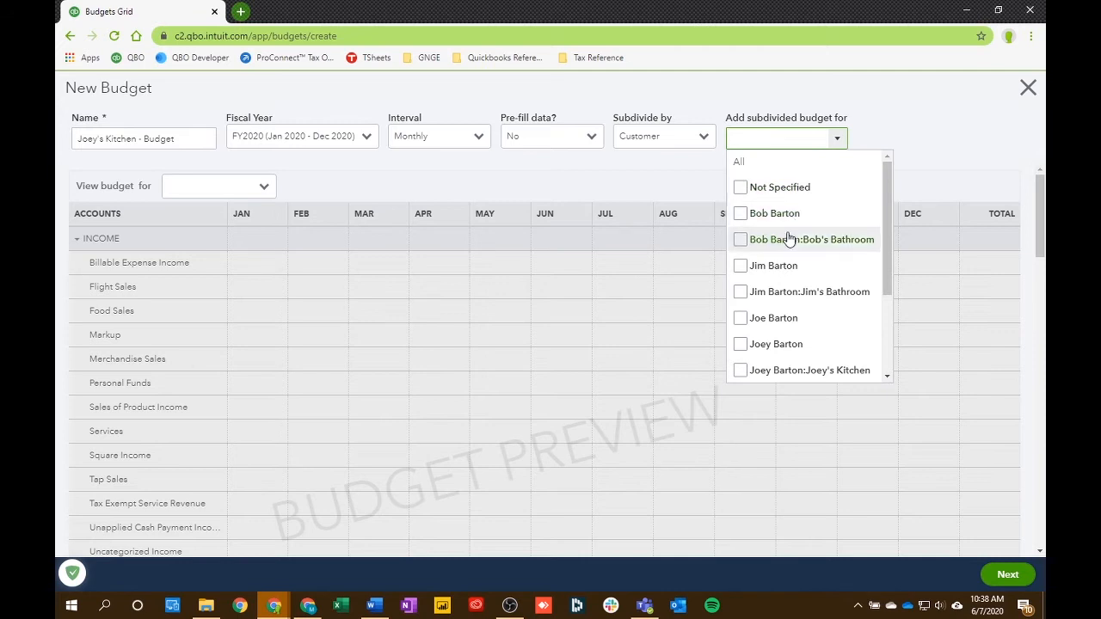
scroll(787, 236, "down", 2)
left_click(773, 302)
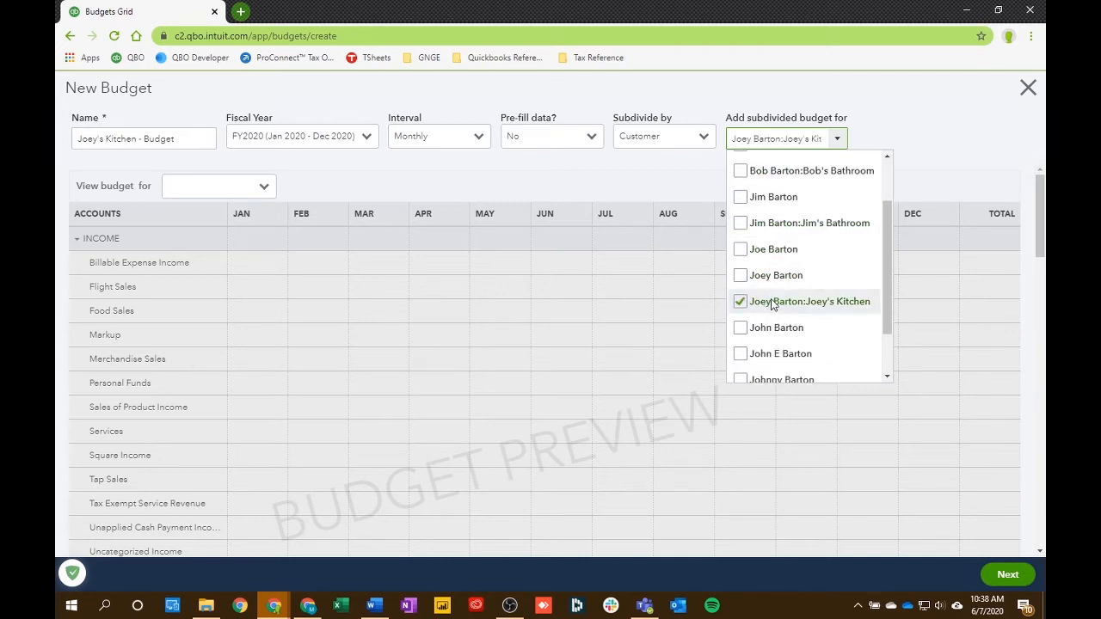
left_click(677, 180)
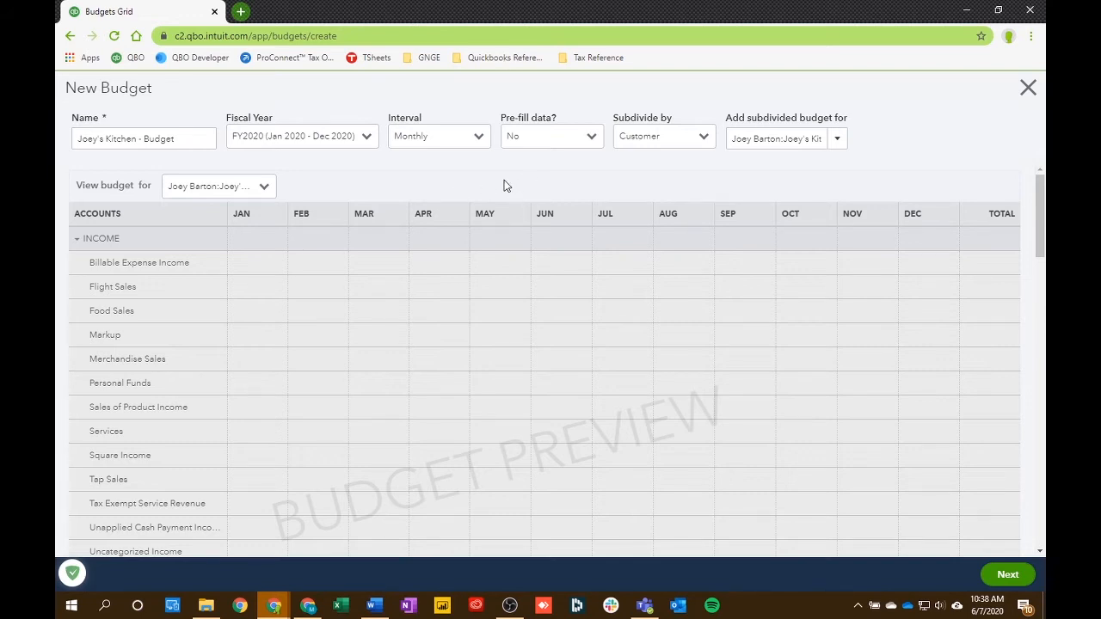
left_click(1006, 574)
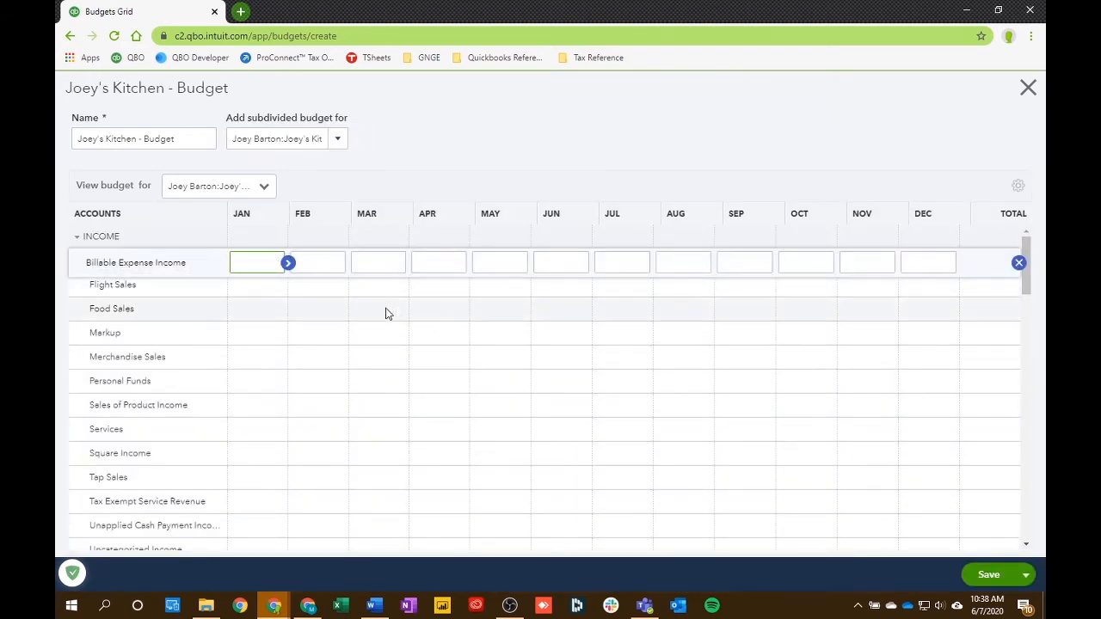
- Try filling the Services income row with 1,000 in every month by copying January's value across
left_click(249, 434)
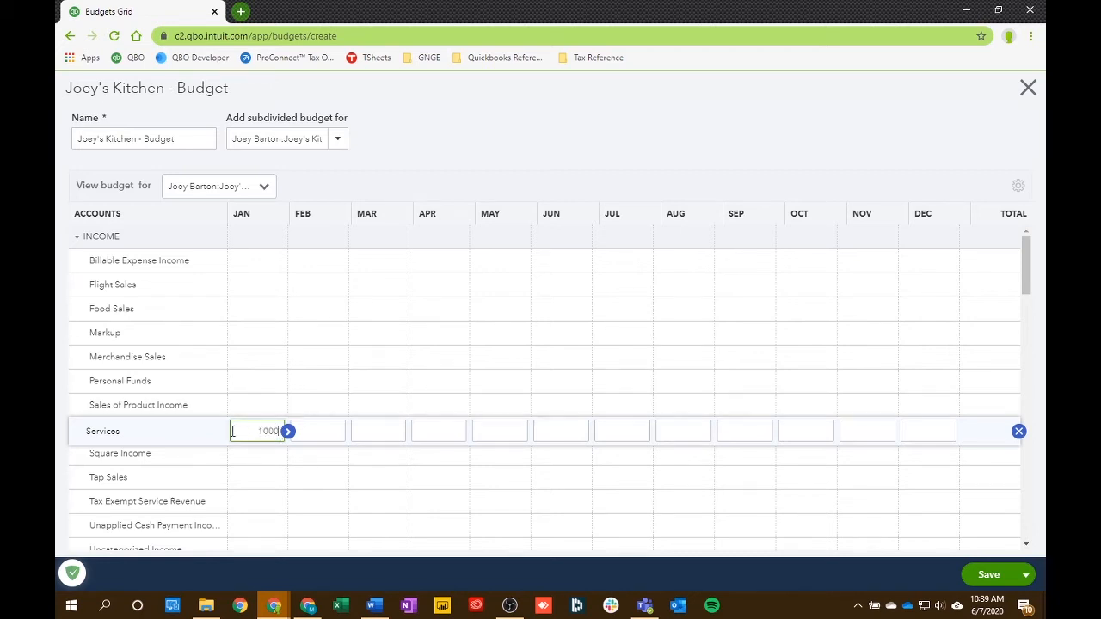
left_click(288, 431)
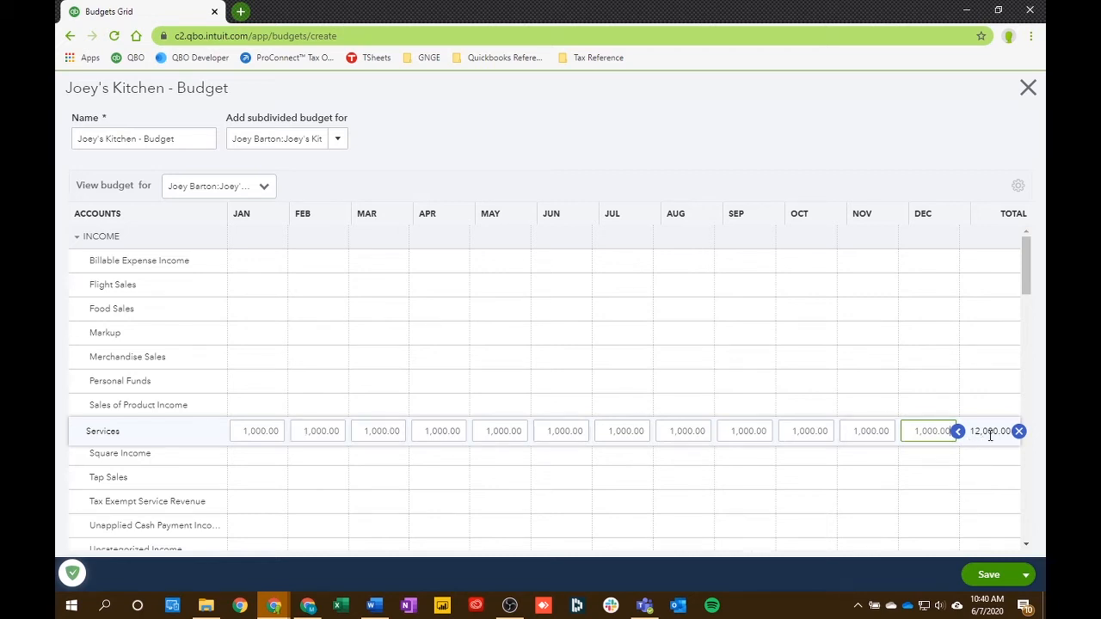
left_click(1018, 431)
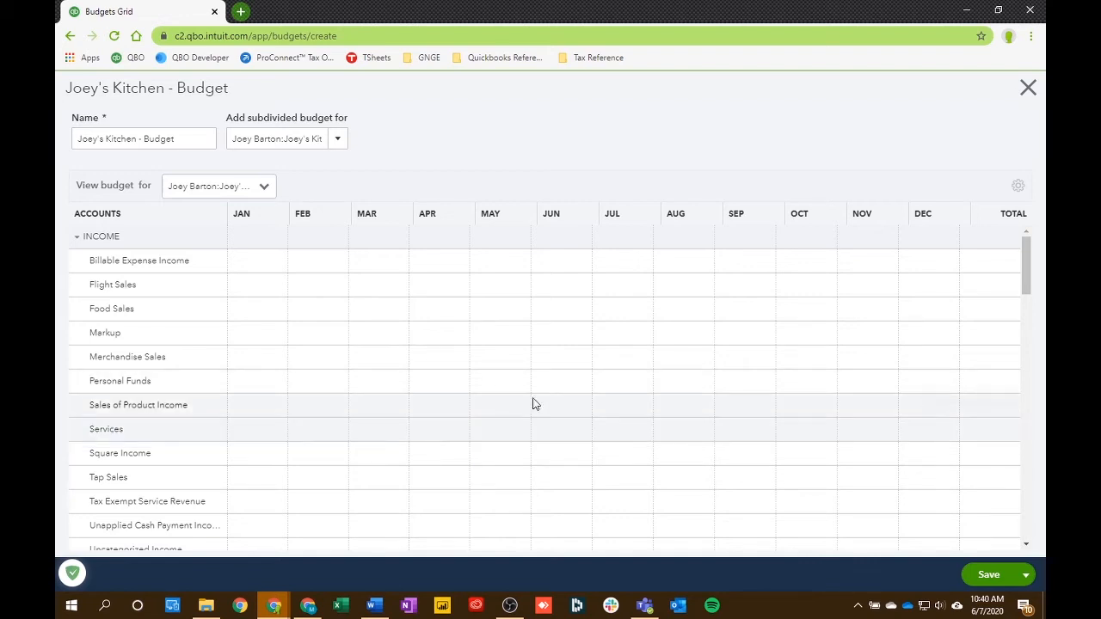
- Budget the Services income row at 5,000 for May and 10,000 for June
scroll(462, 436, "down", 3)
scroll(551, 471, "up", 1)
scroll(496, 400, "up", 2)
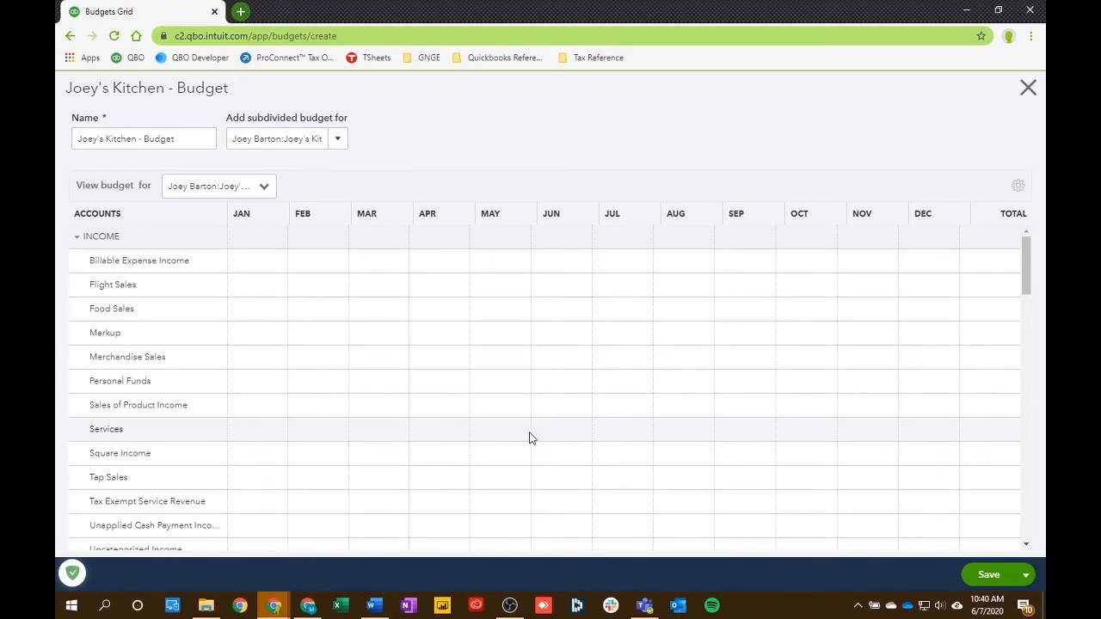
left_click(503, 434)
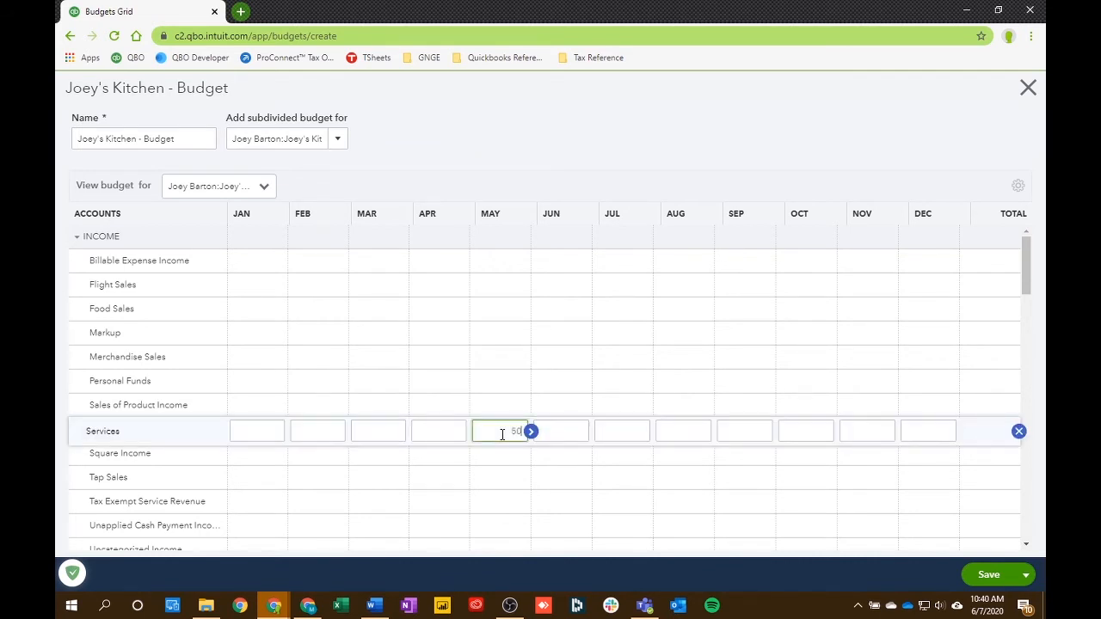
left_click(562, 426)
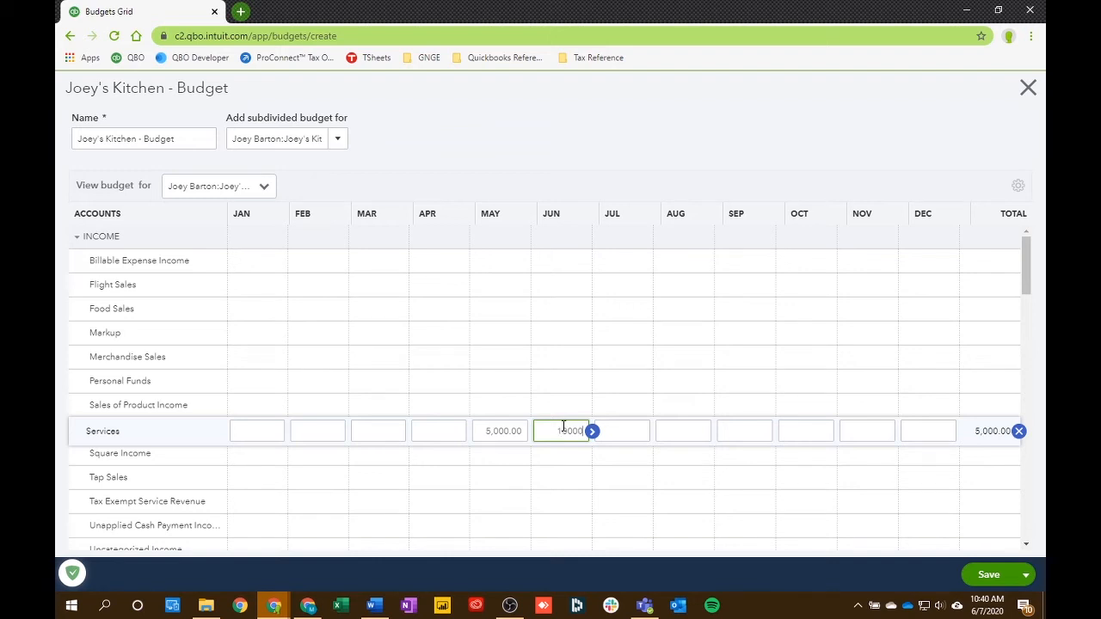
left_click(572, 157)
- Budget the Cost of Goods Sold account at 3,000 for May and 3,000 for June
scroll(516, 464, "down", 2)
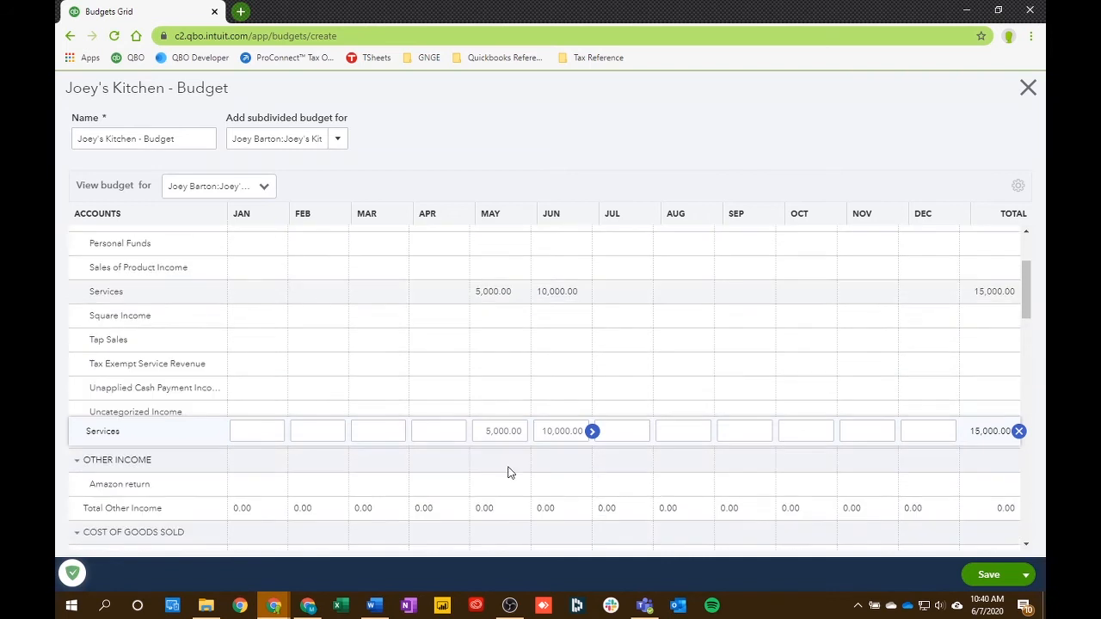
scroll(510, 479, "down", 3)
left_click(499, 344)
left_click(497, 331)
left_click(496, 352)
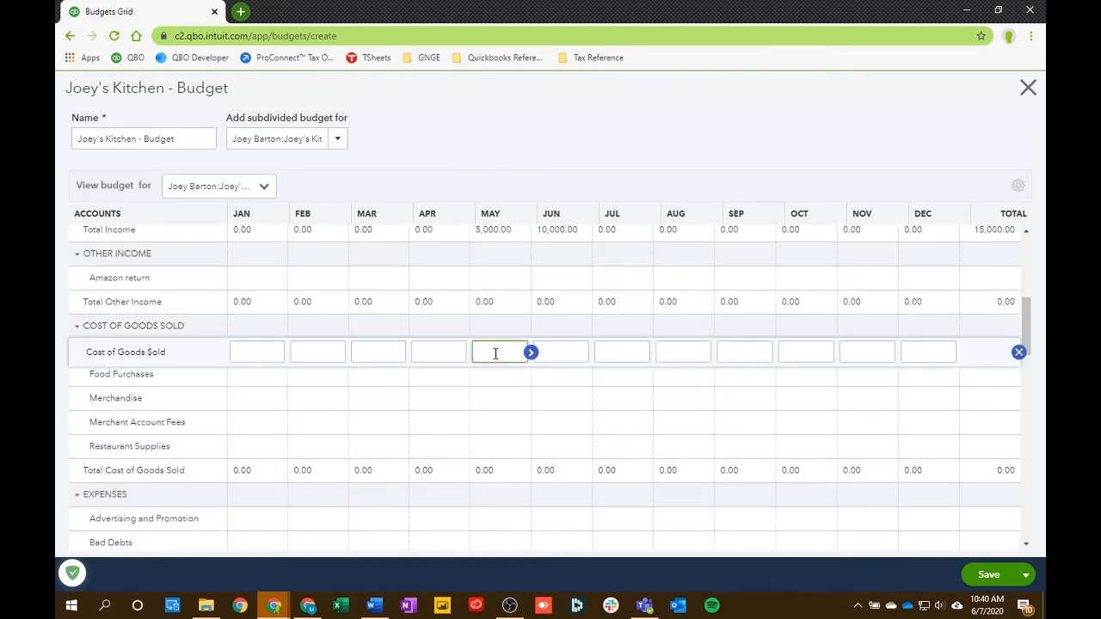
type("3000")
left_click(560, 351)
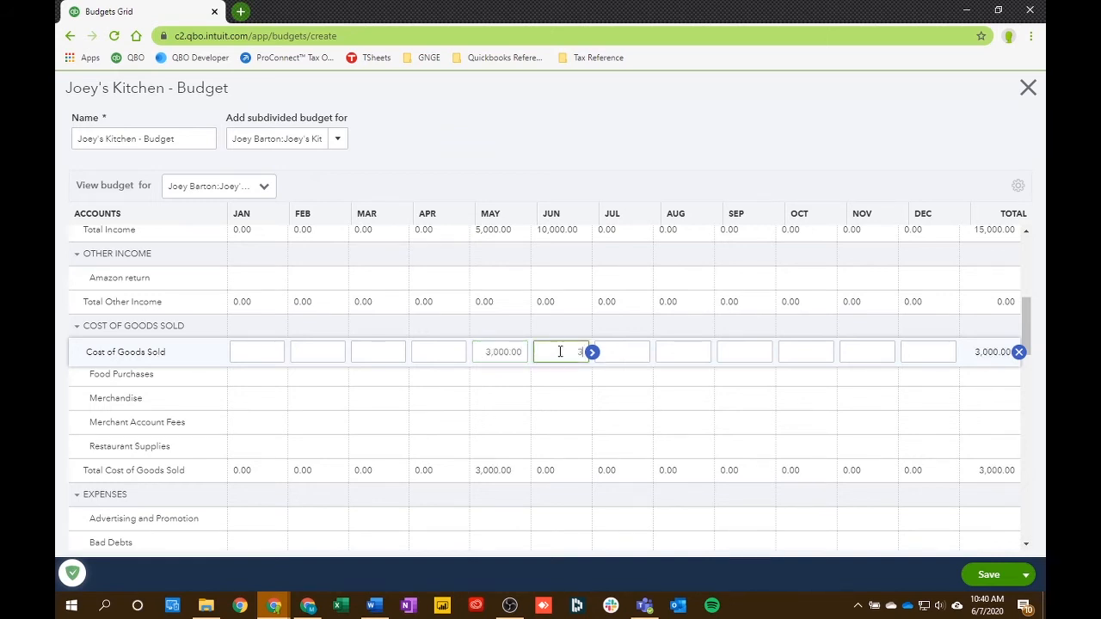
type("3000")
left_click(514, 169)
scroll(482, 449, "up", 5)
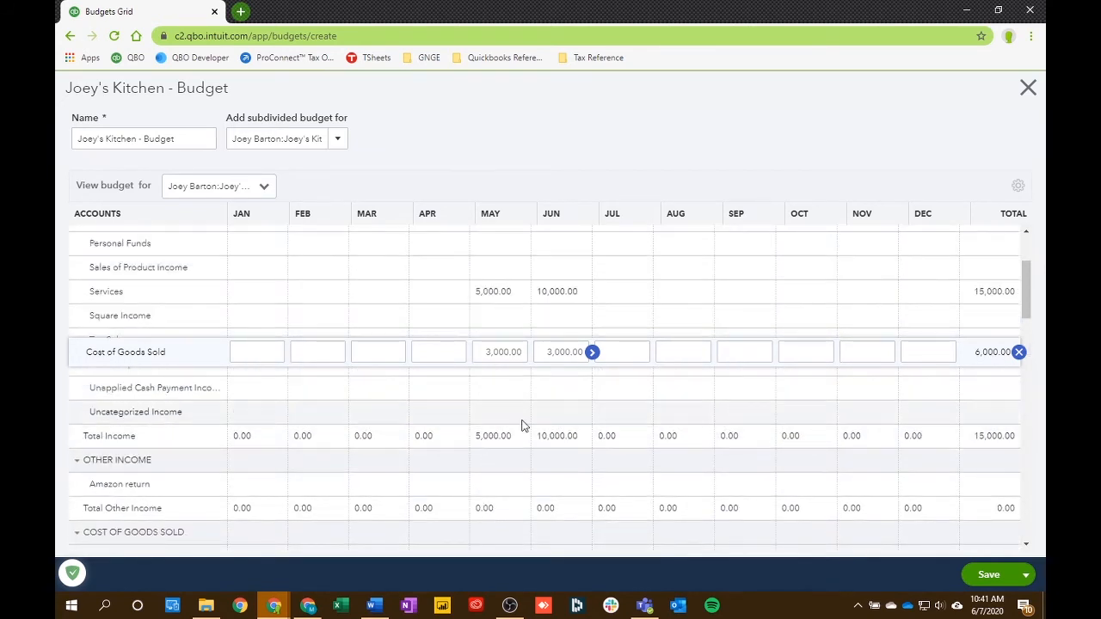
left_click(568, 437)
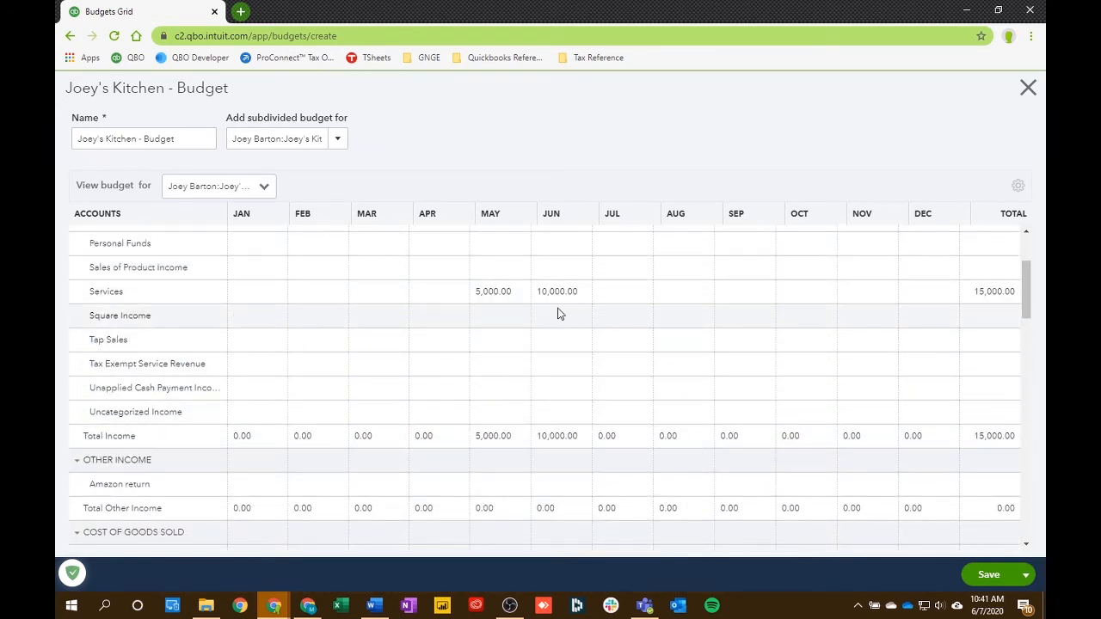
scroll(520, 340, "down", 3)
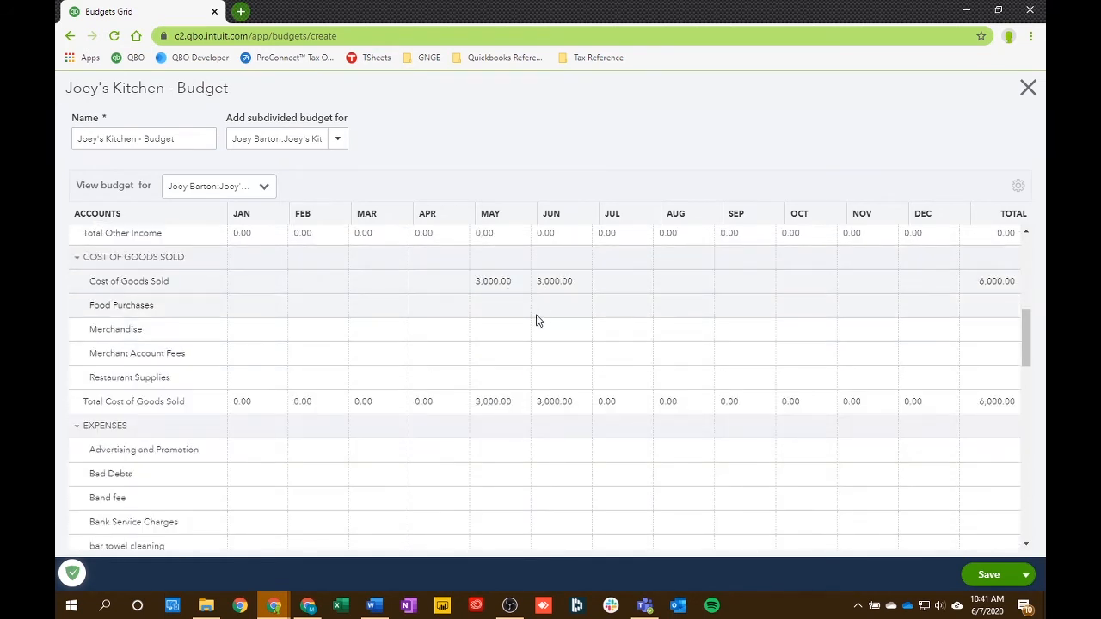
- Review the budgeted income and cost of goods sold entries, and save and close the kitchen project's budget
scroll(537, 318, "up", 2)
scroll(535, 320, "up", 4)
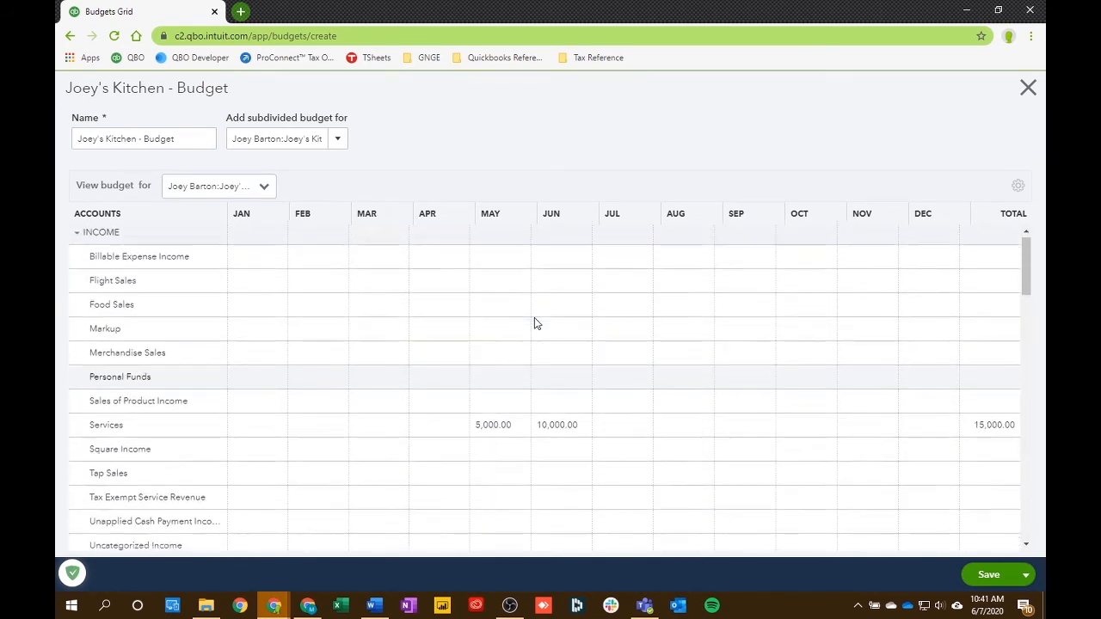
scroll(534, 322, "down", 4)
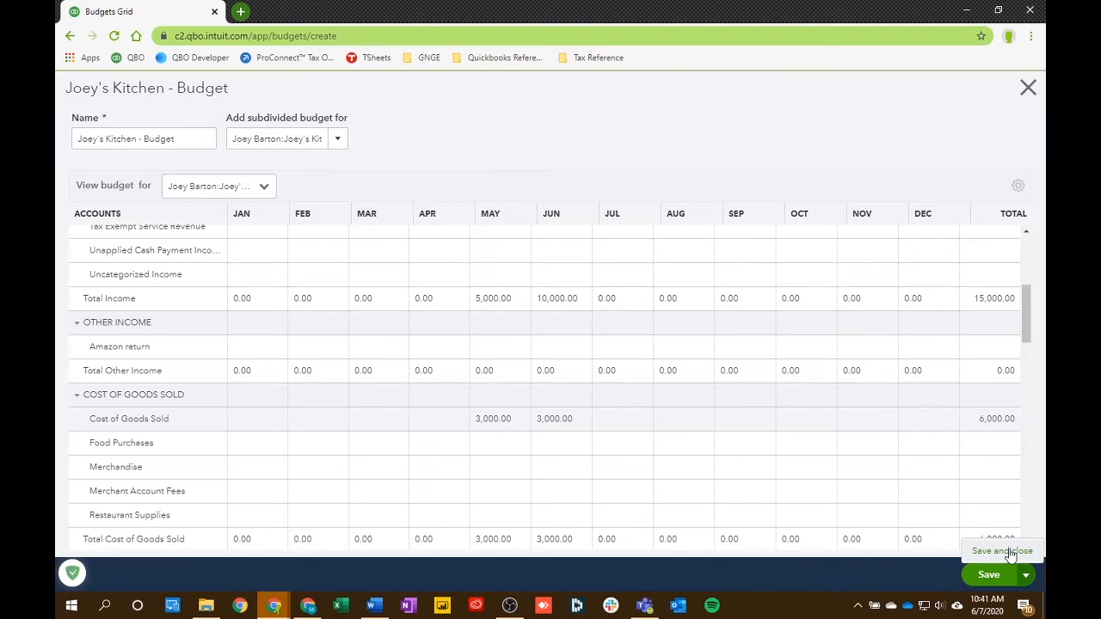
left_click(988, 574)
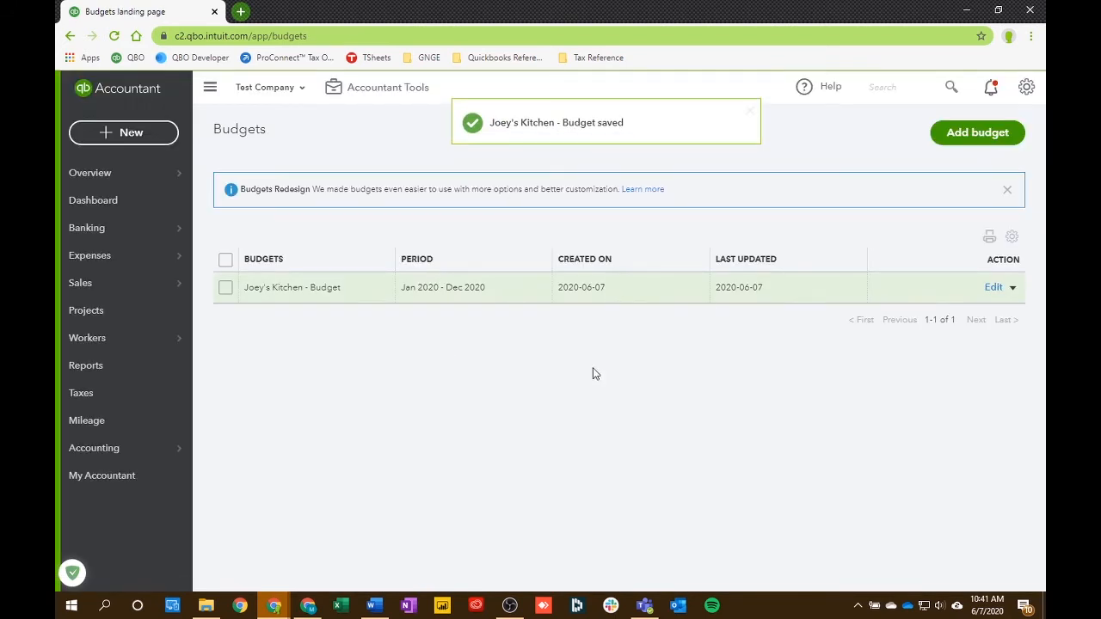
- Visit the company dashboard and the Banking page, and return to the budgets list through Budgeting
left_click(109, 208)
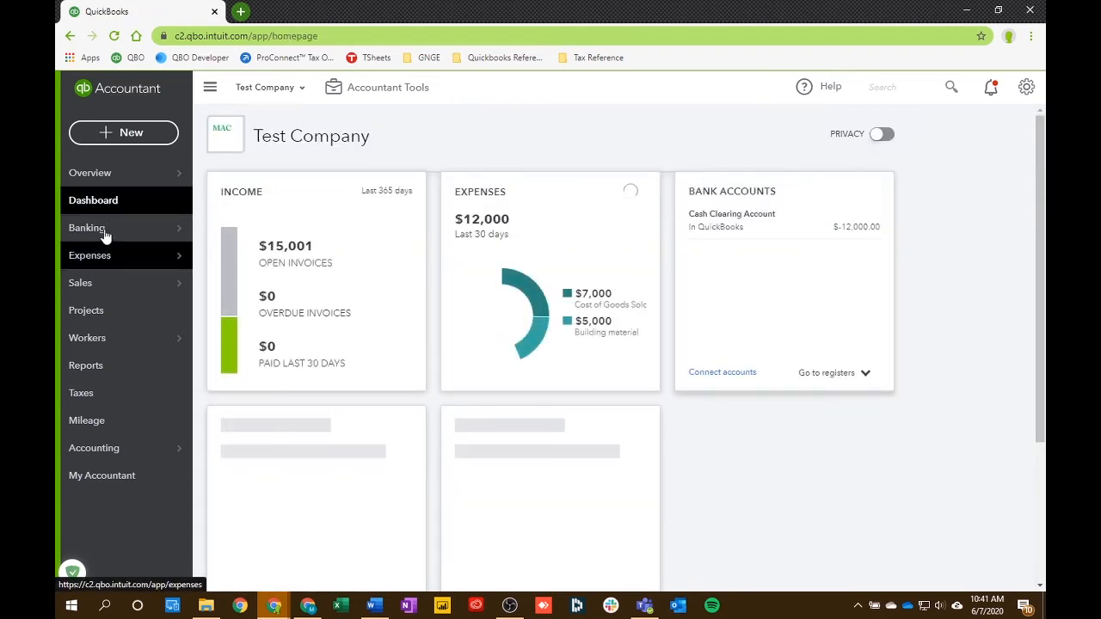
left_click(106, 234)
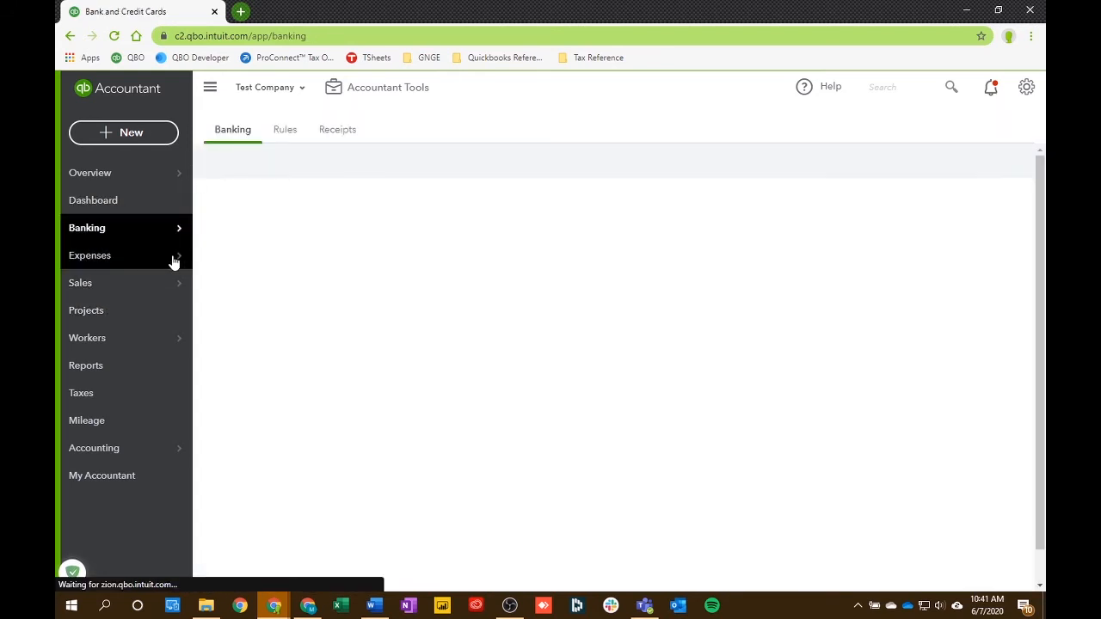
mouse_move(172, 262)
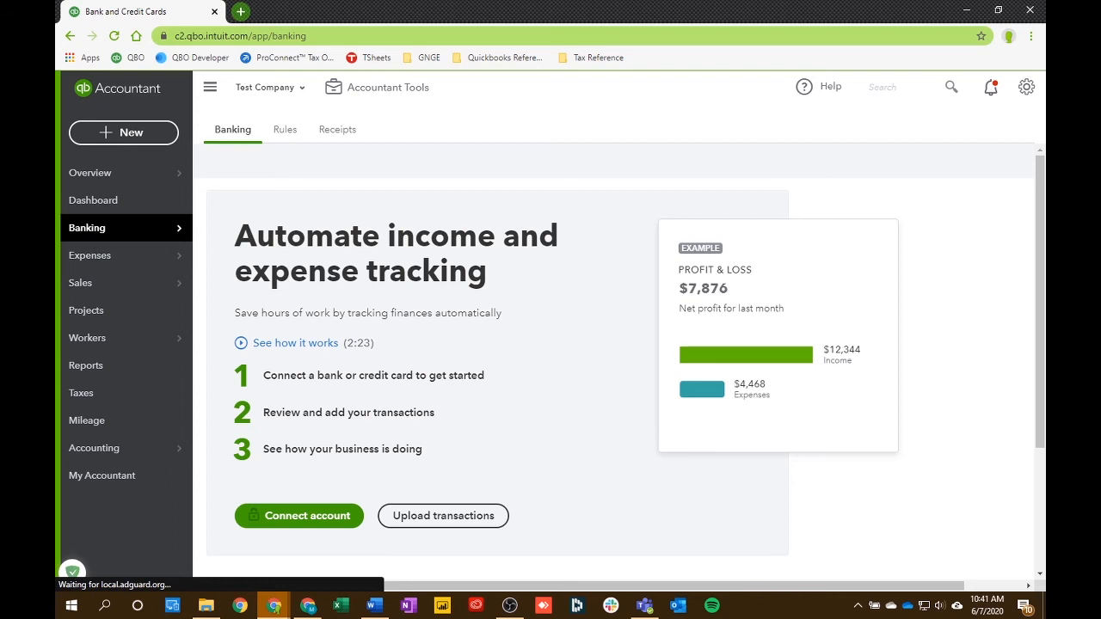
left_click(1027, 91)
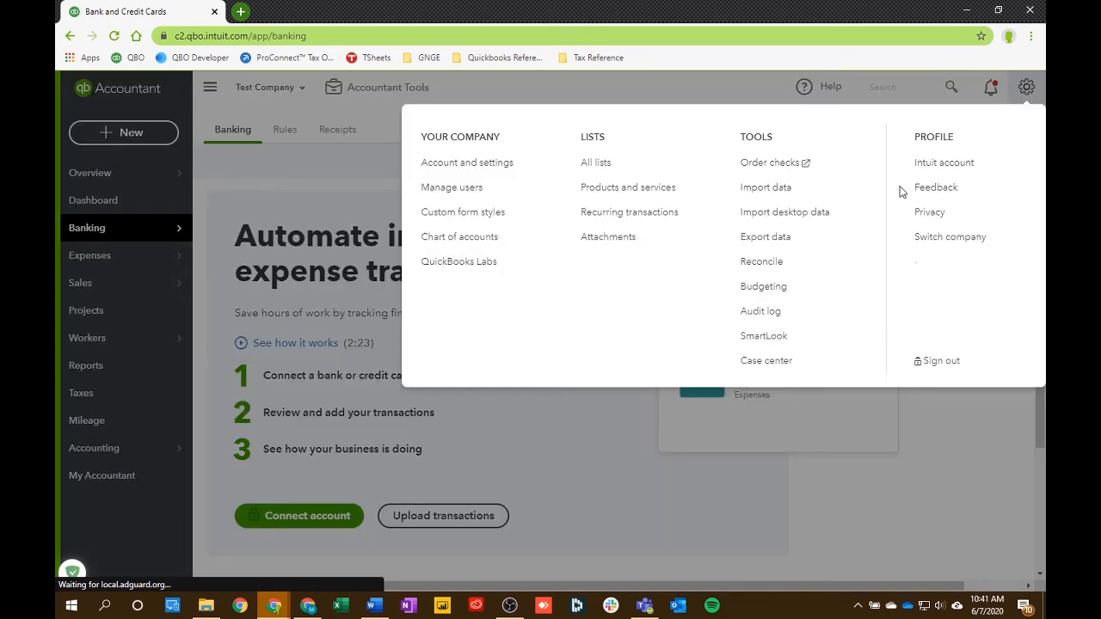
left_click(783, 287)
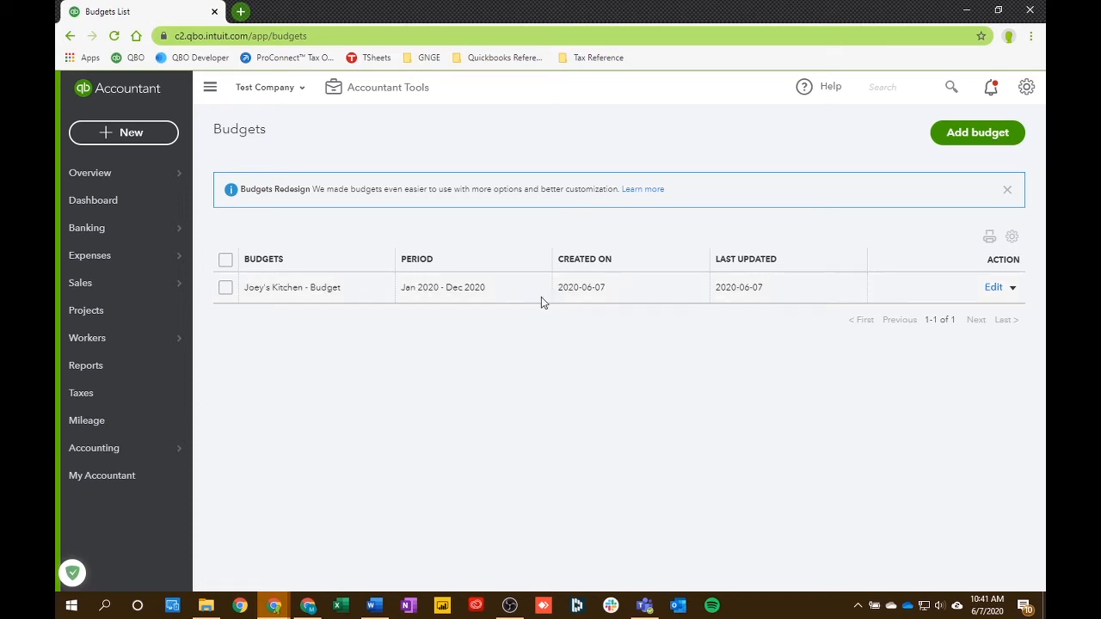
- Open the Budget vs. Actuals report from the Business overview reports and select the kitchen project's FY20 P&L Customers budget
left_click(114, 376)
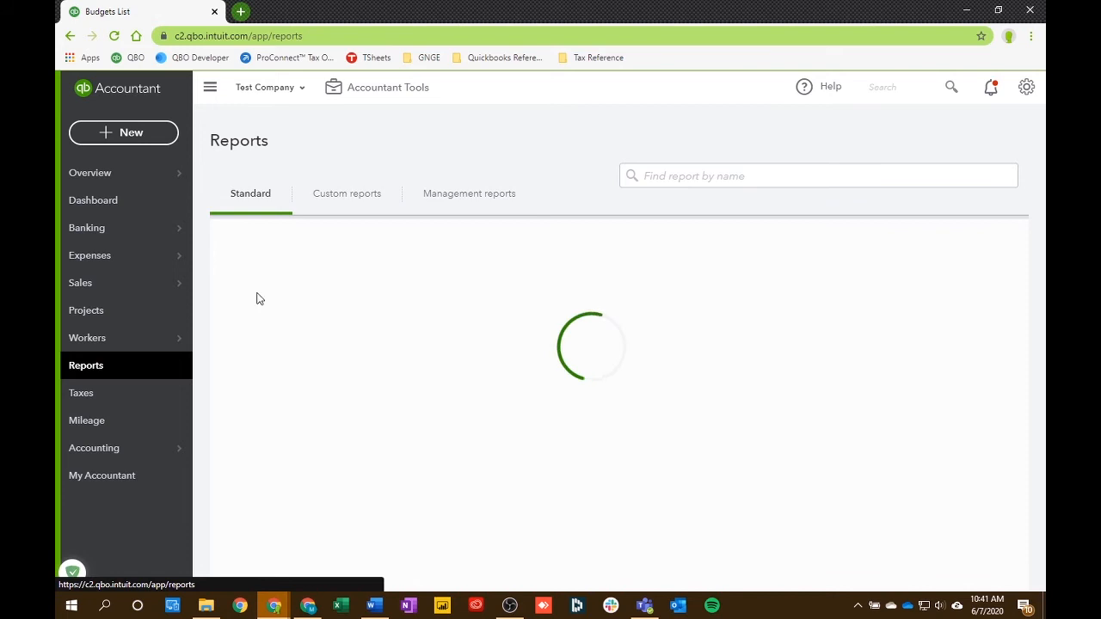
scroll(318, 292, "down", 3)
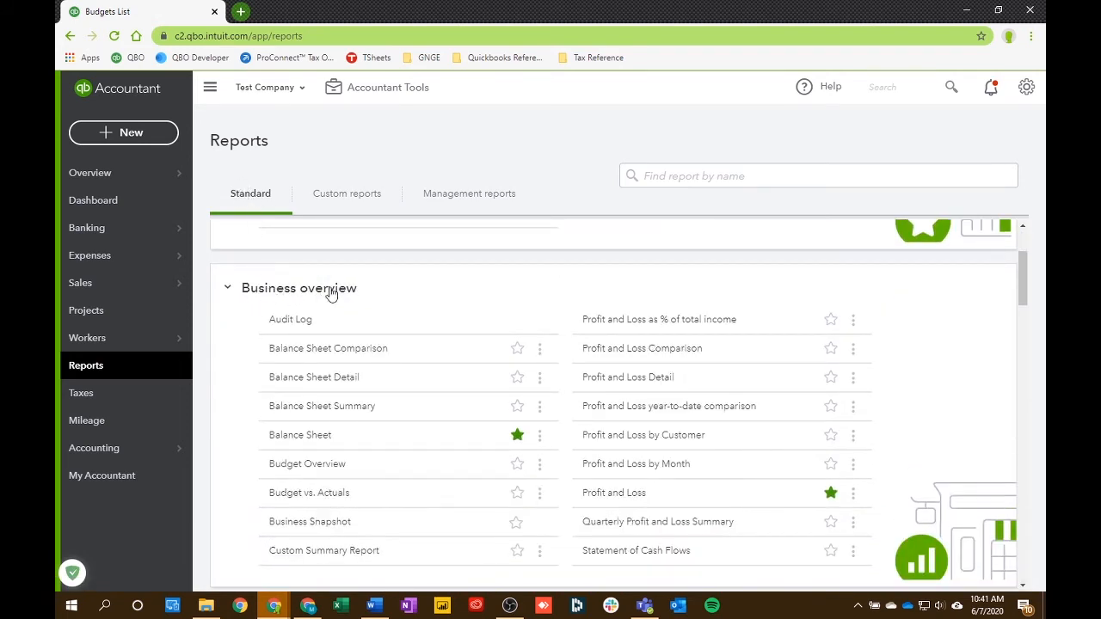
scroll(311, 303, "down", 1)
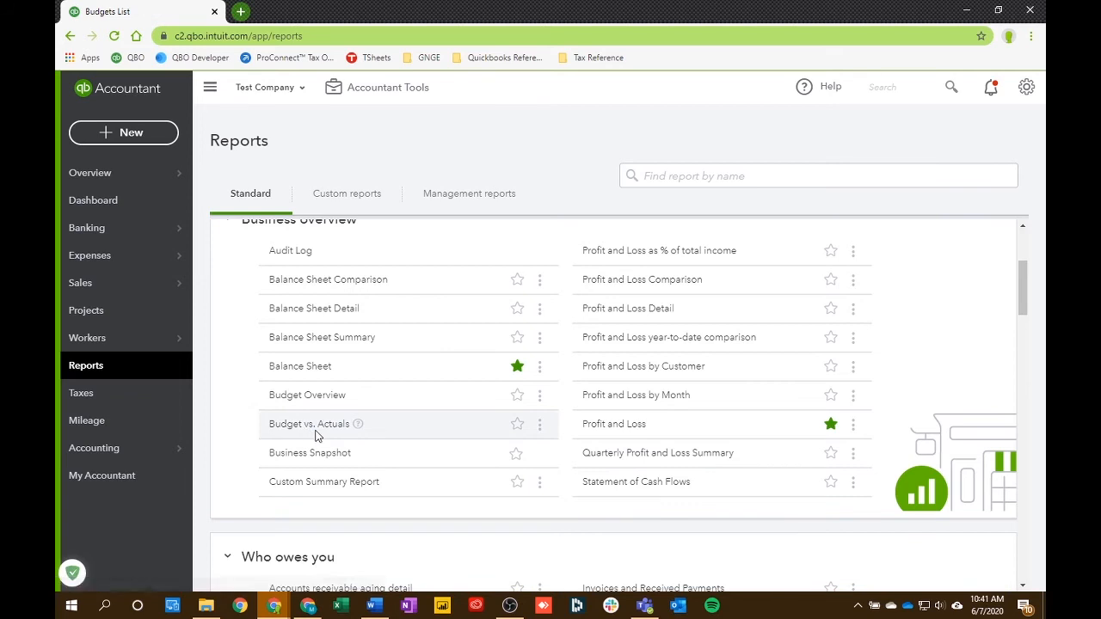
left_click(319, 430)
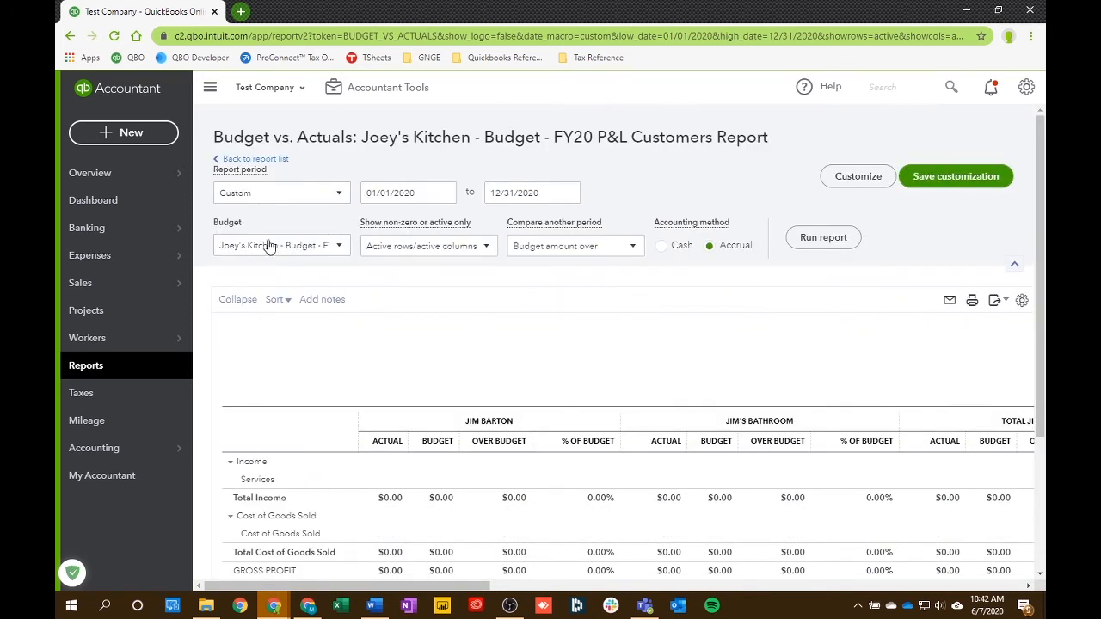
left_click(337, 246)
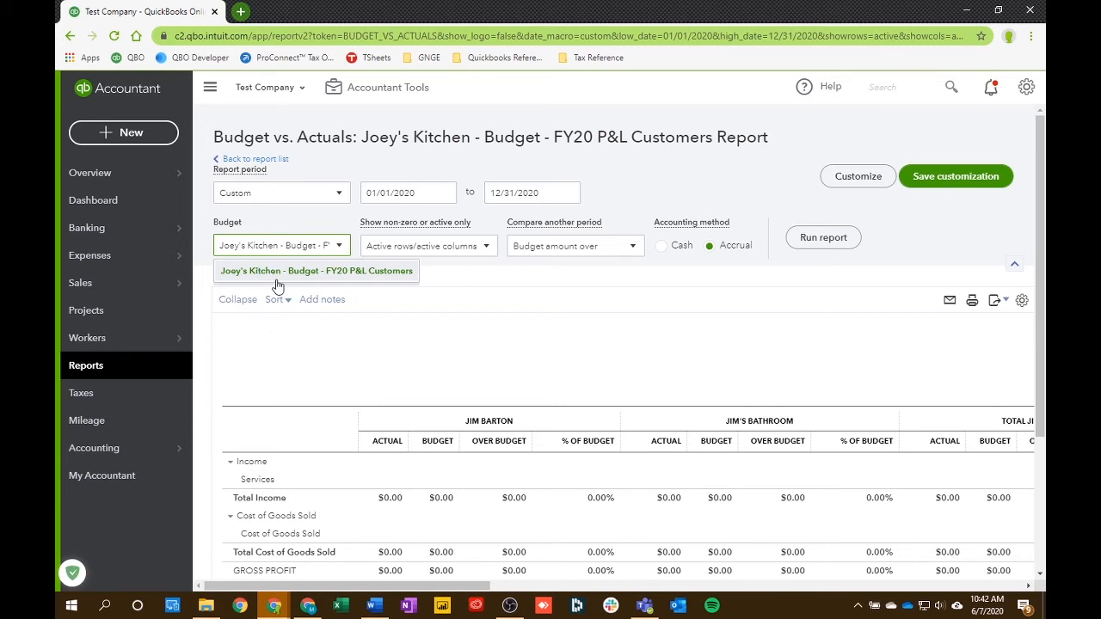
left_click(277, 273)
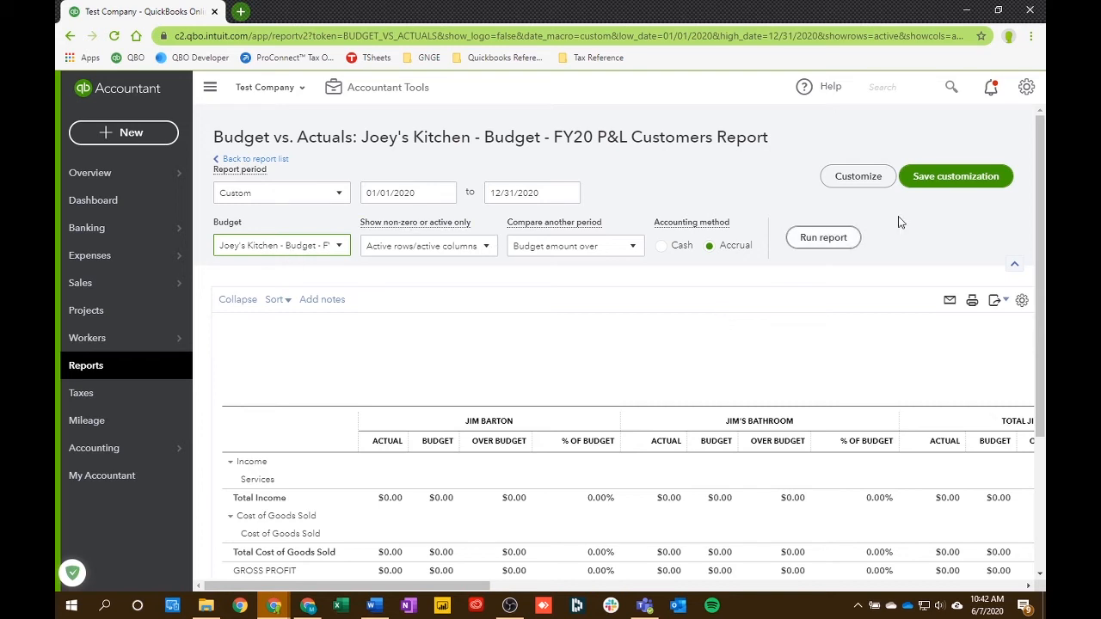
- Go back to the budgets list and run the Budgets vs. Actuals report for the kitchen project's budget
left_click(1027, 90)
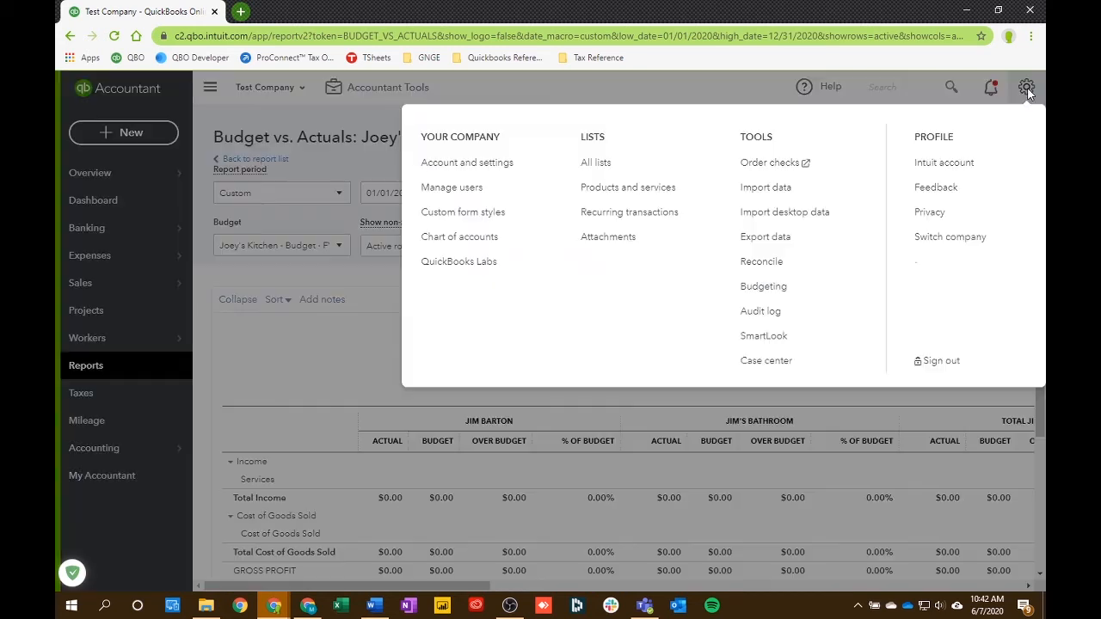
left_click(764, 286)
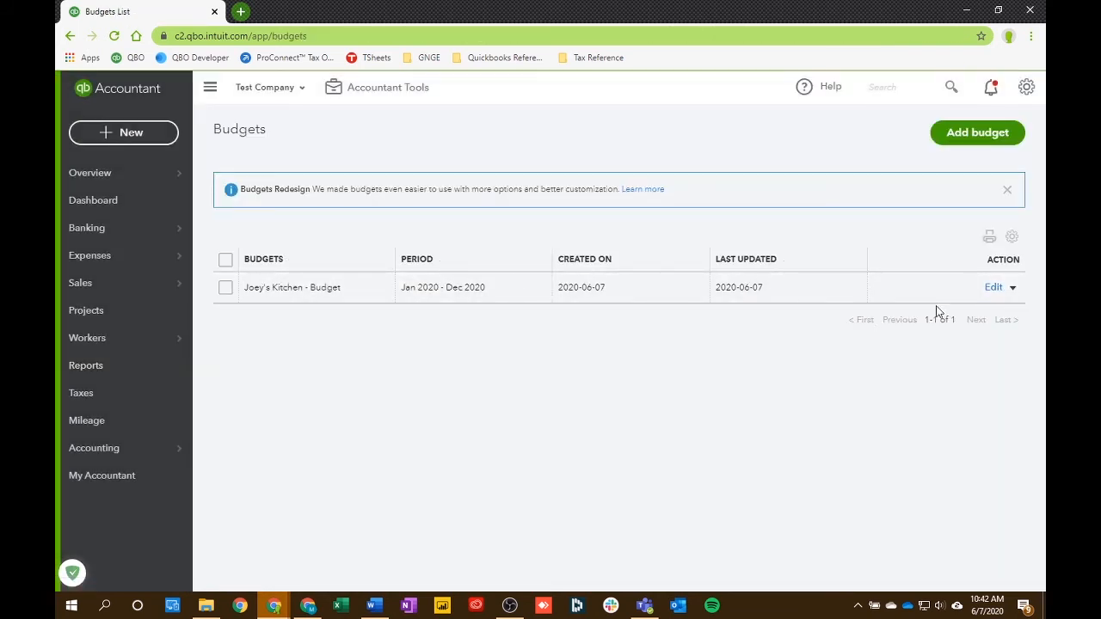
left_click(1012, 288)
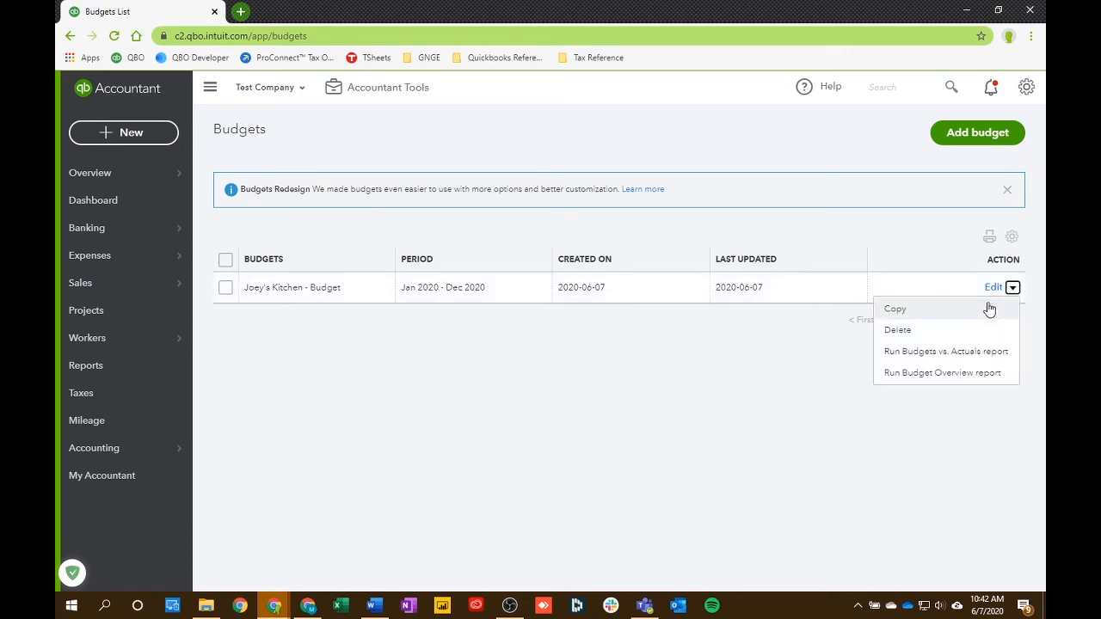
left_click(940, 353)
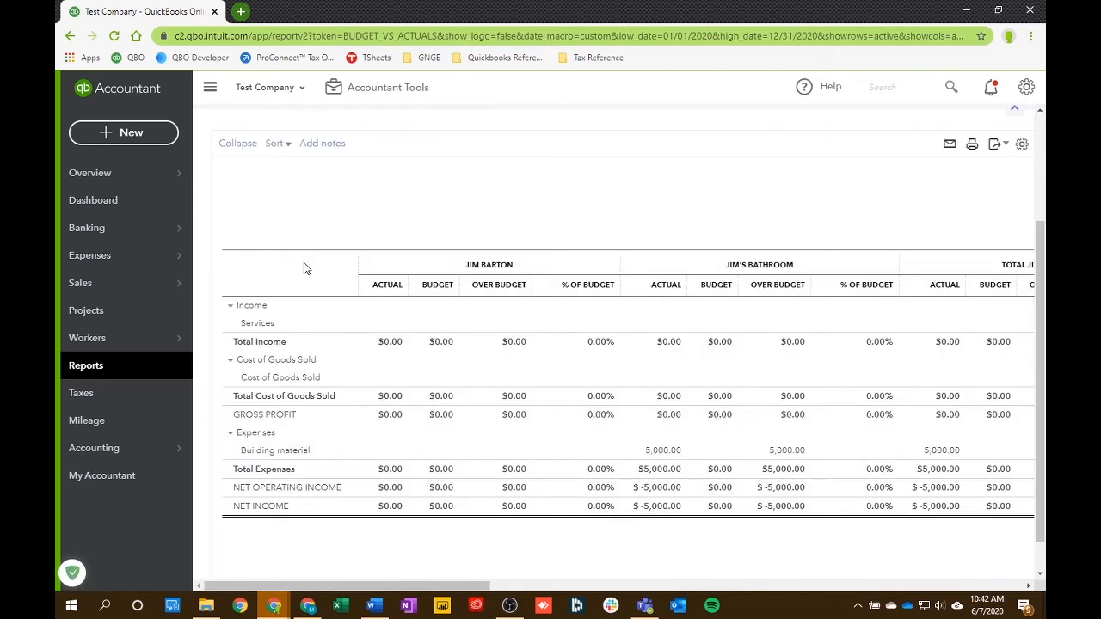
- Look over the report's customer columns and customize its Show Grid as Accounts vs. Total
scroll(292, 248, "up", 3)
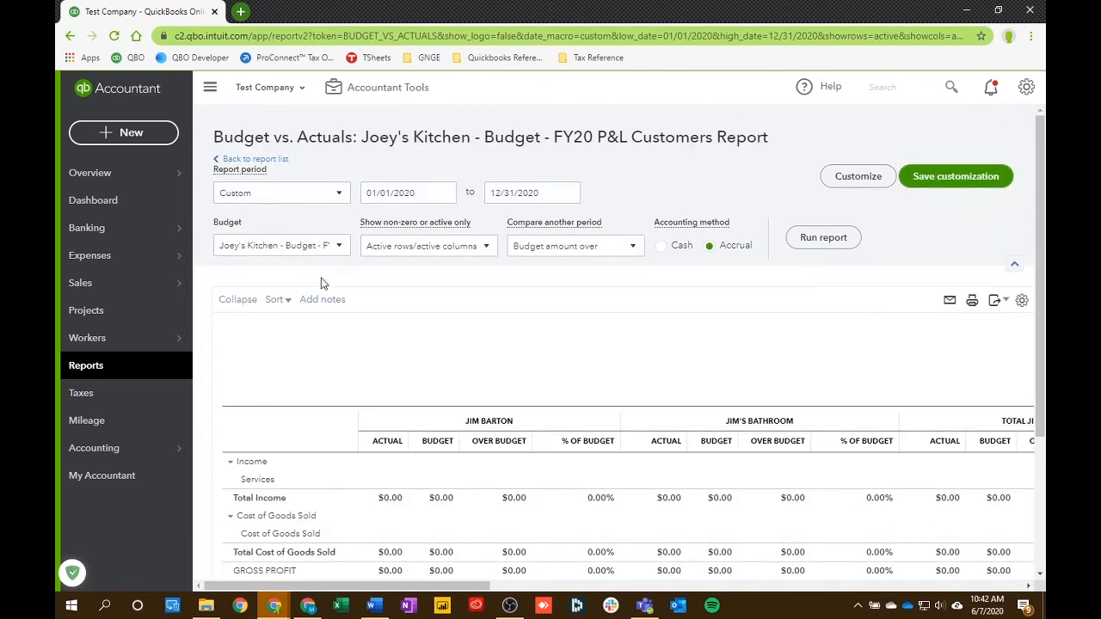
scroll(467, 332, "down", 1)
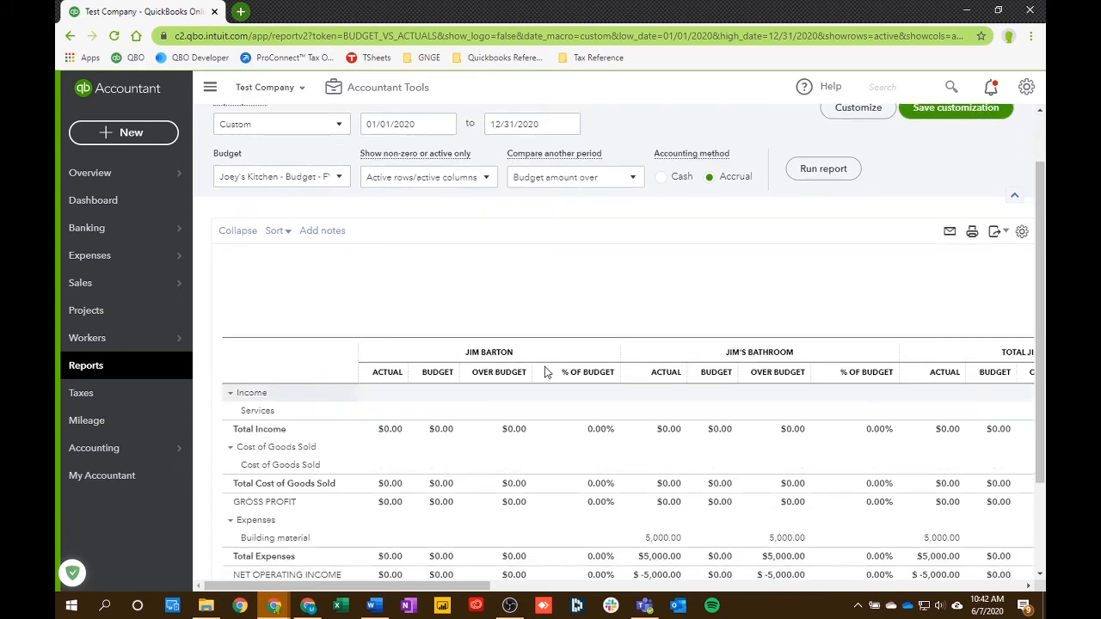
scroll(646, 300, "down", 3)
left_click_drag(478, 586, 804, 586)
left_click_drag(867, 608, 348, 553)
scroll(560, 500, "up", 3)
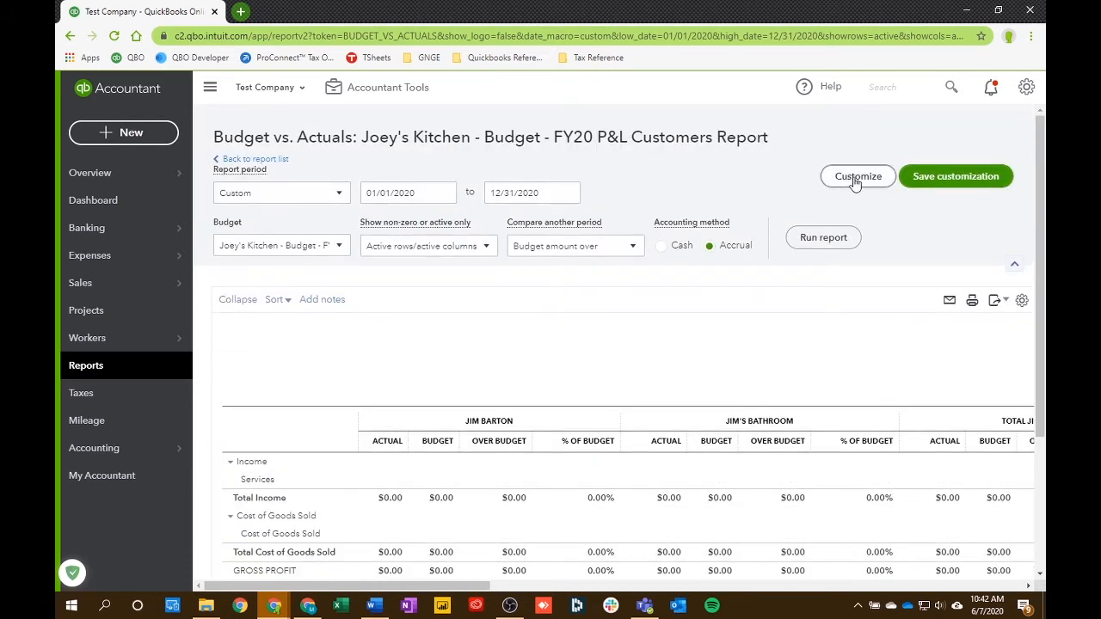
left_click(856, 181)
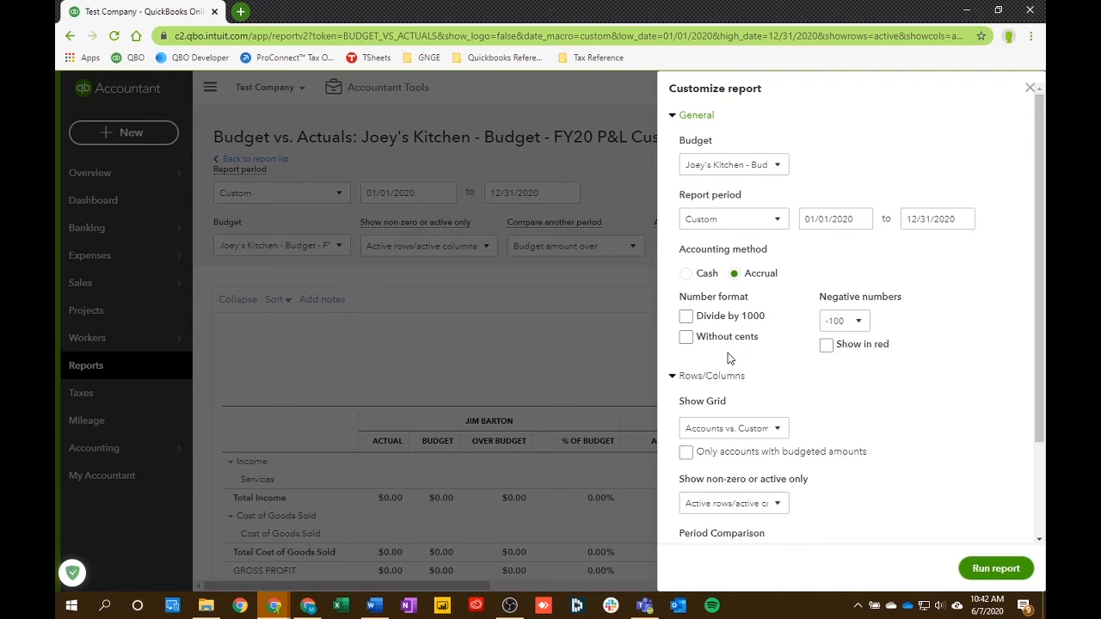
scroll(731, 352, "down", 2)
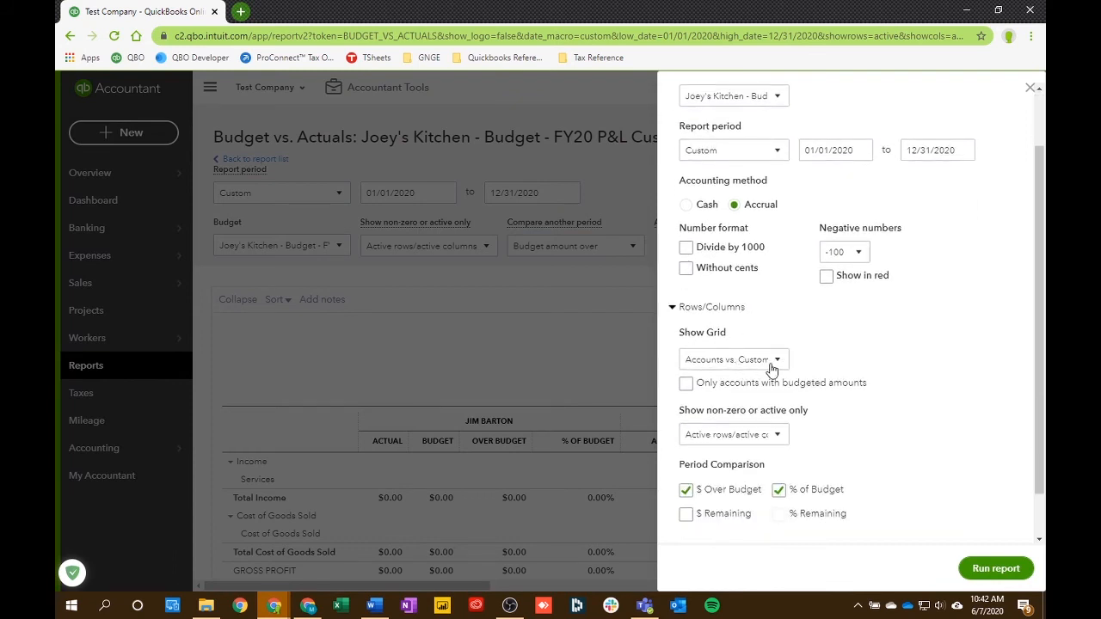
left_click(777, 361)
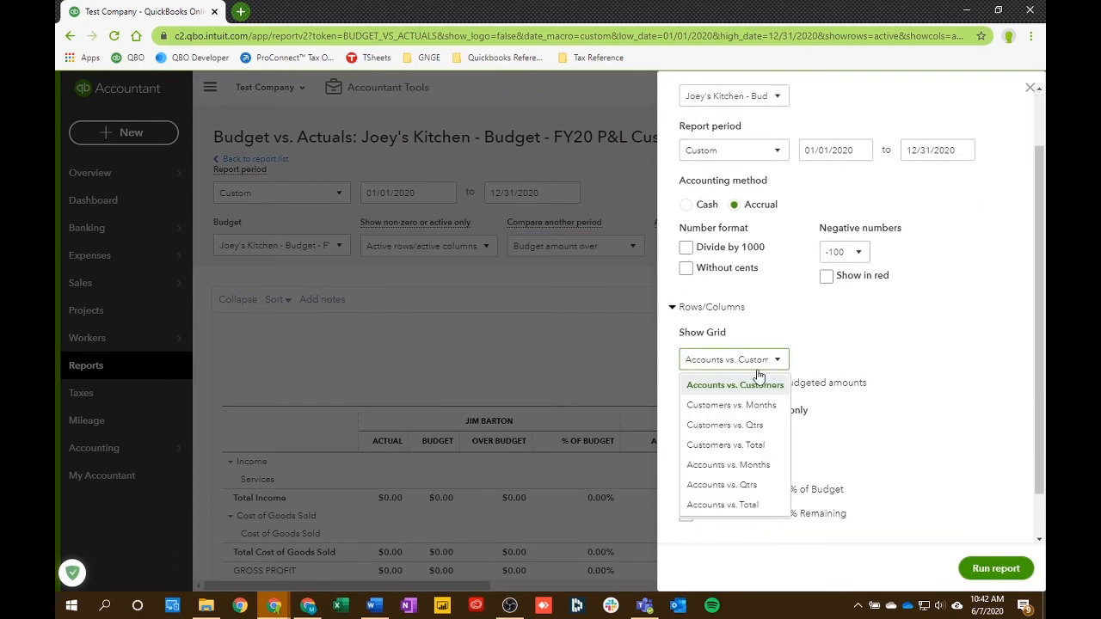
left_click(723, 505)
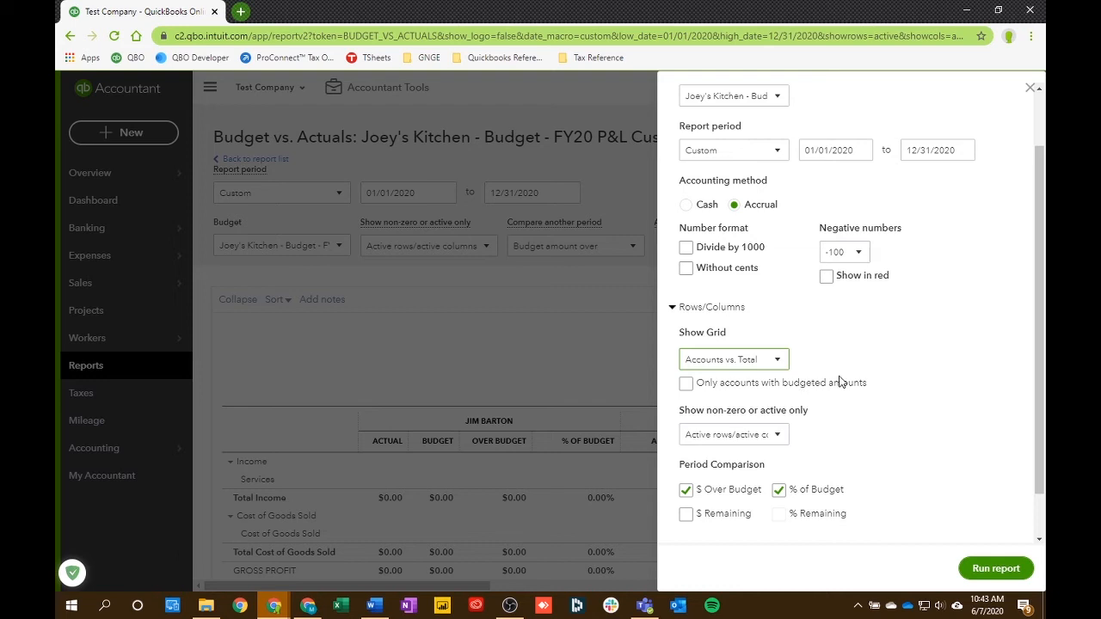
- Filter the report by Customer, limiting it to the customer's kitchen project
scroll(838, 383, "down", 1)
left_click(683, 497)
scroll(746, 465, "down", 1)
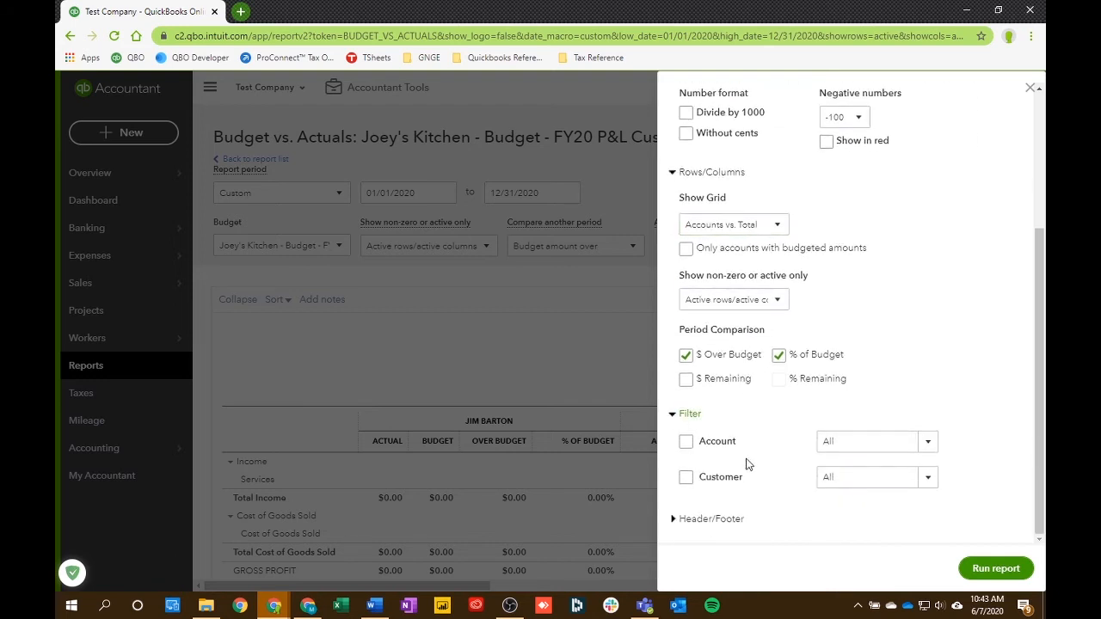
left_click(687, 480)
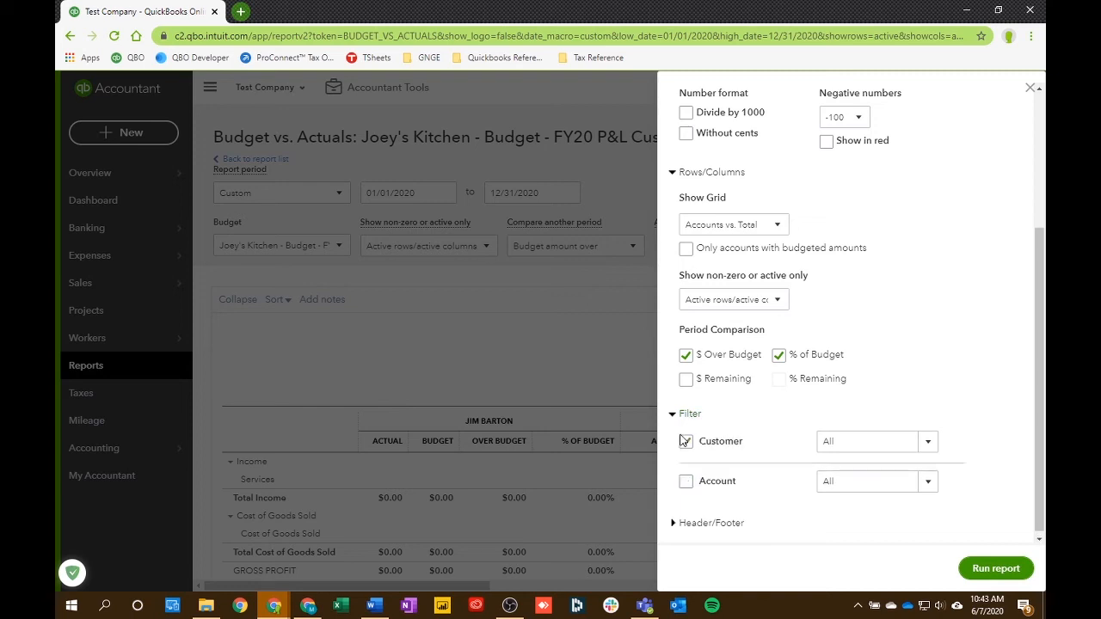
left_click(928, 442)
scroll(869, 361, "down", 3)
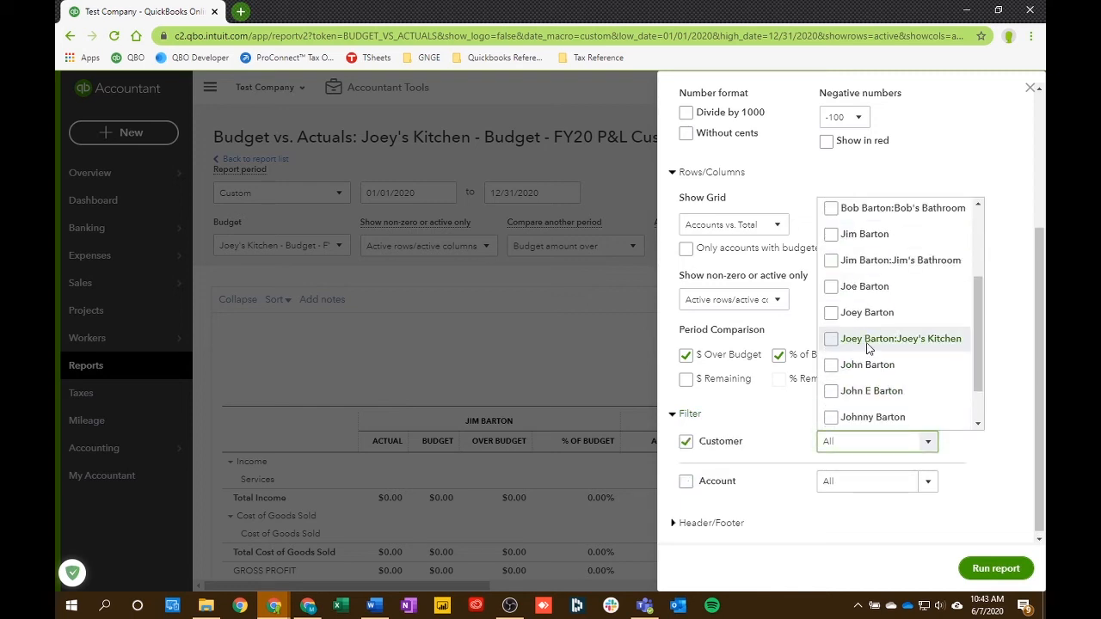
left_click(898, 343)
left_click(773, 419)
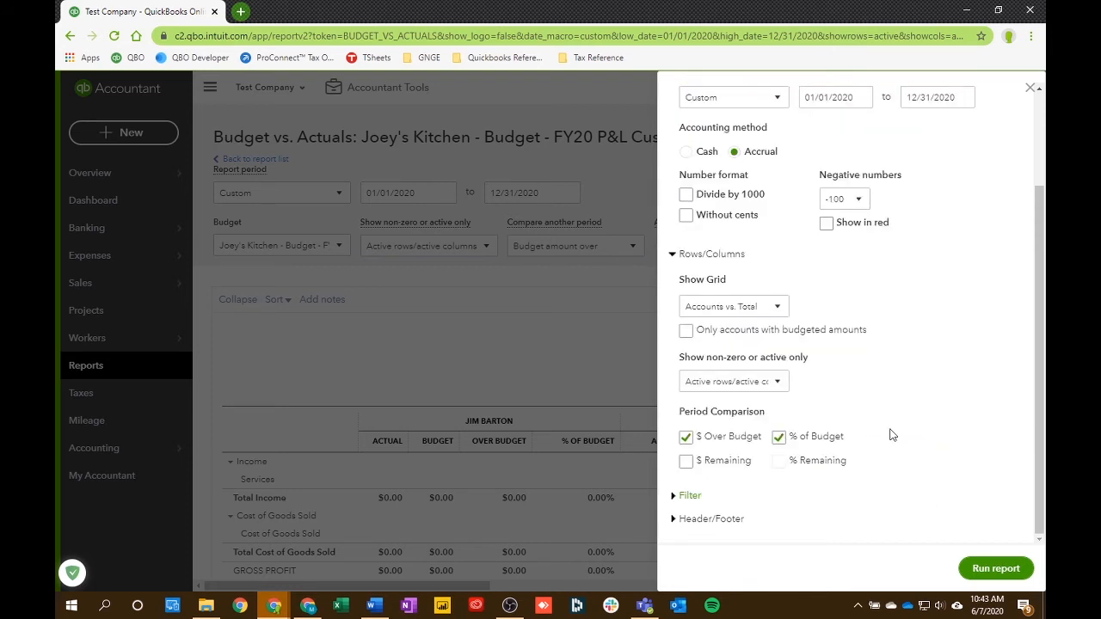
left_click(691, 496)
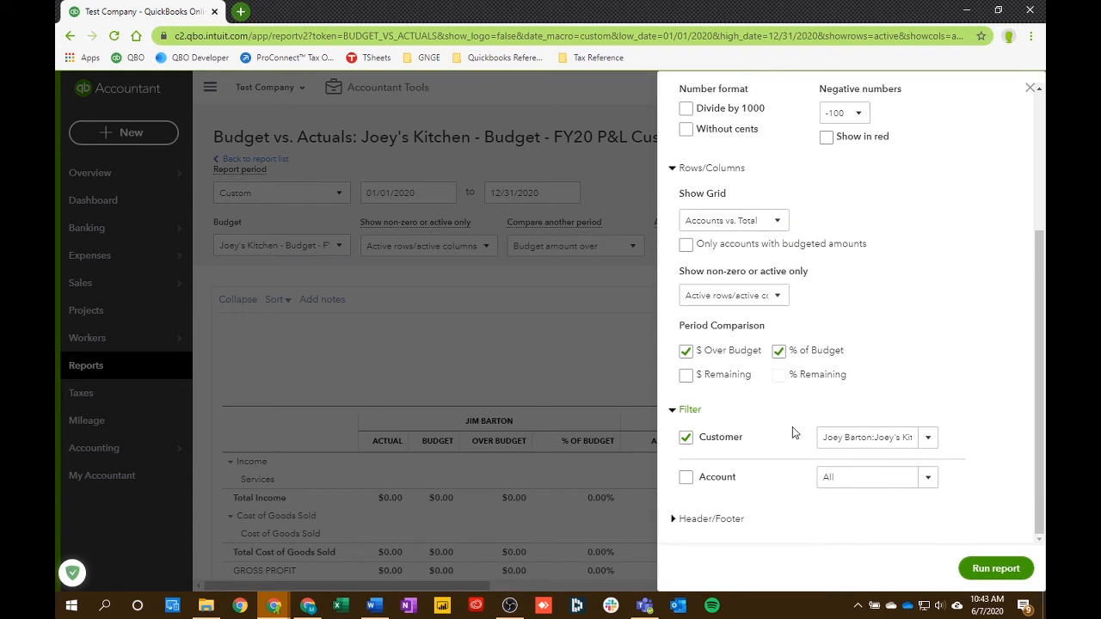
- Check the report's customization settings and enable Show logo in the report header
scroll(777, 432, "up", 3)
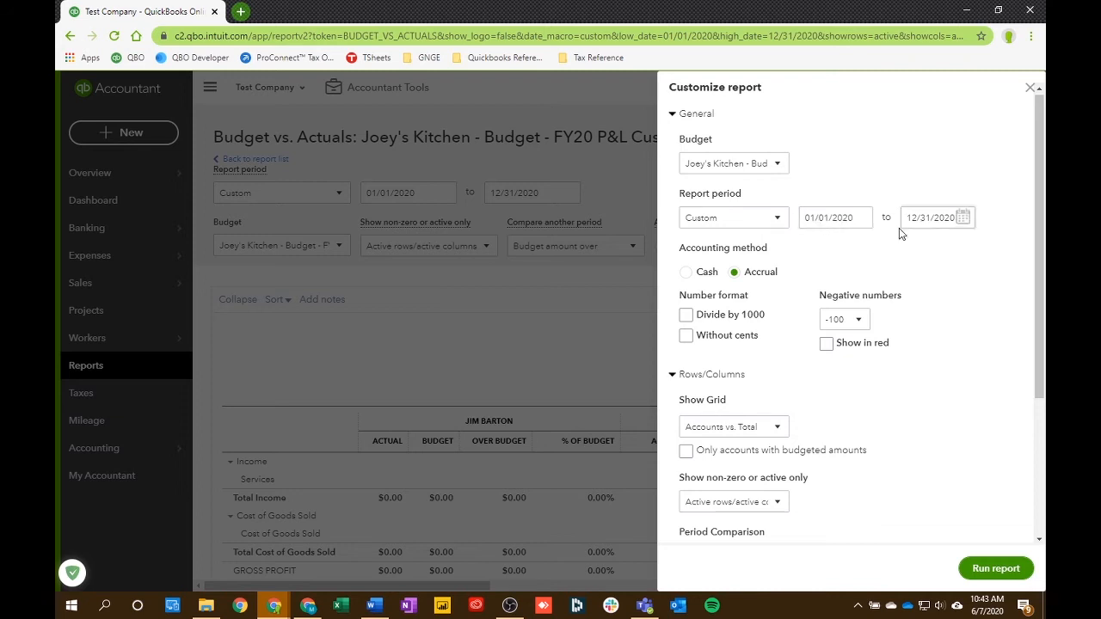
scroll(749, 401, "down", 3)
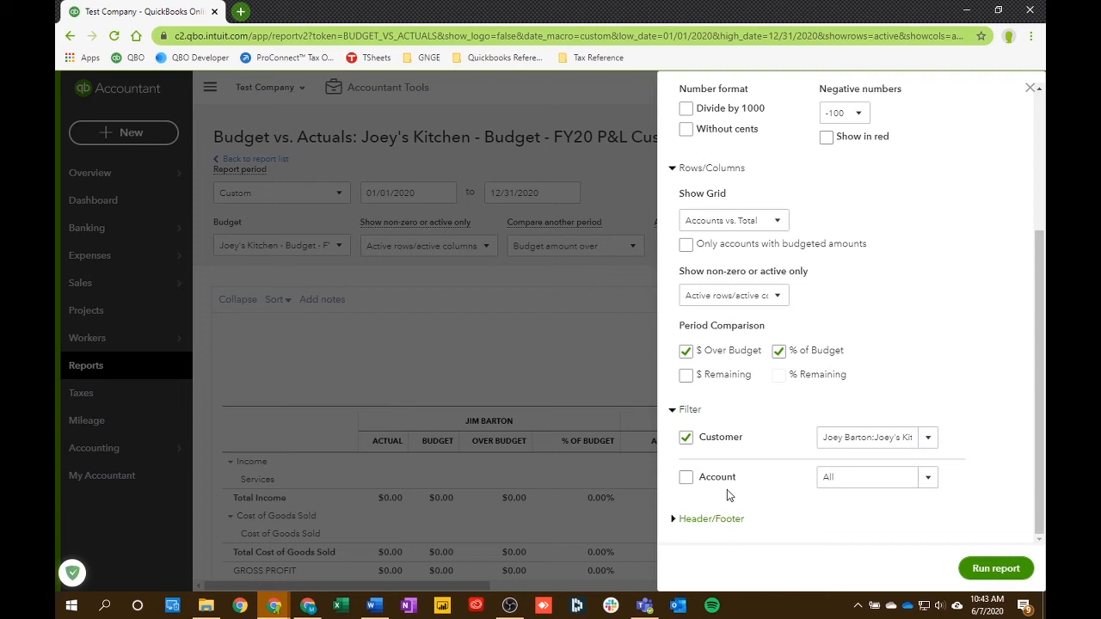
left_click(684, 519)
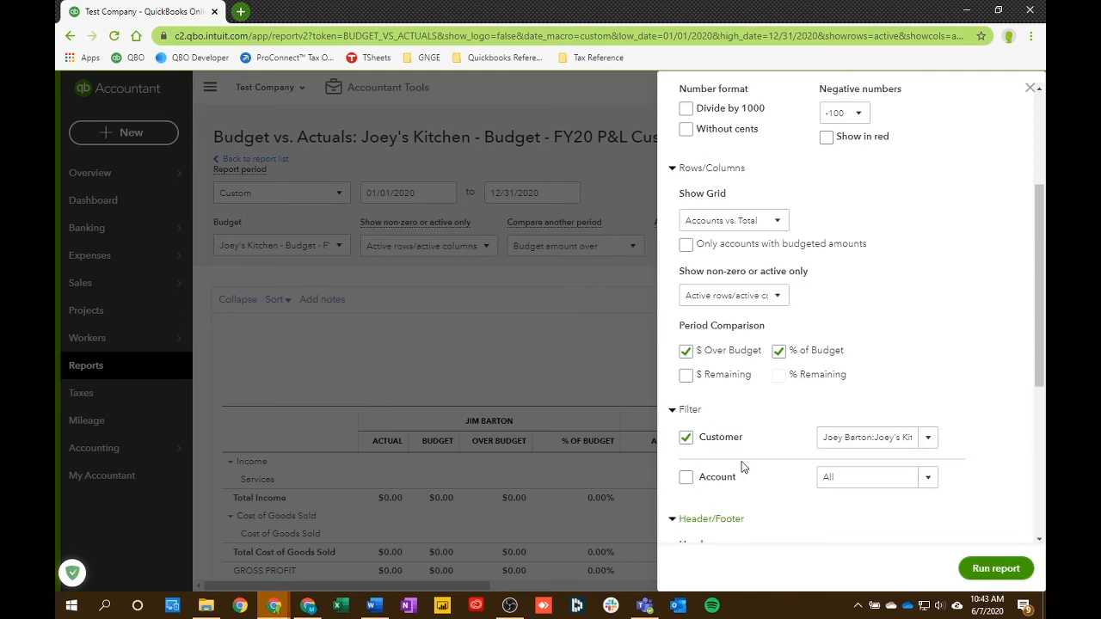
scroll(740, 422, "down", 4)
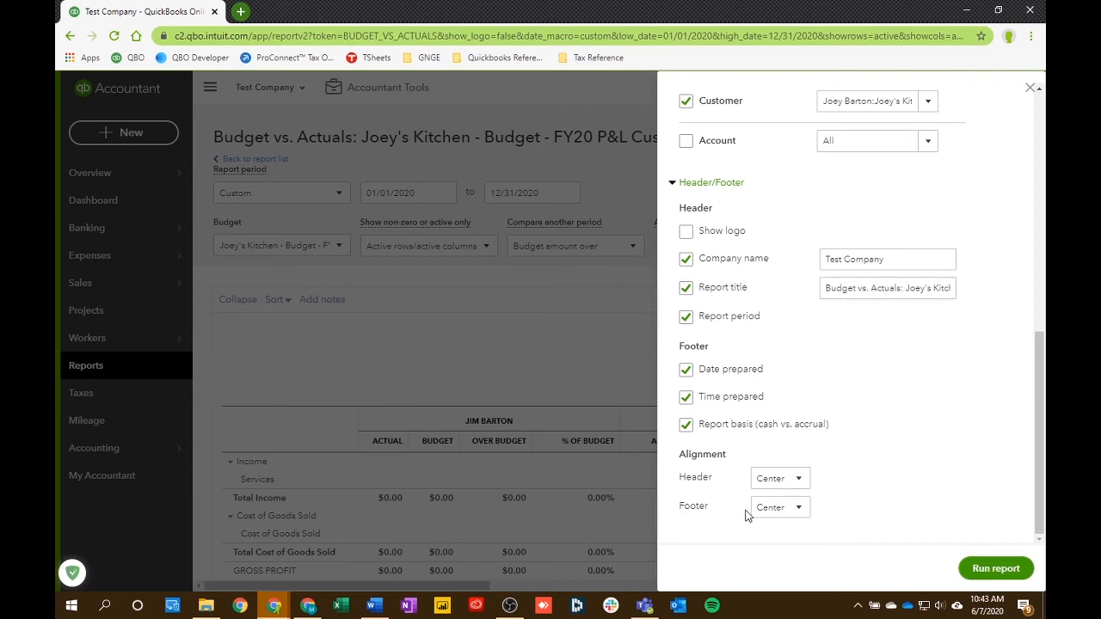
left_click(688, 235)
scroll(829, 425, "up", 10)
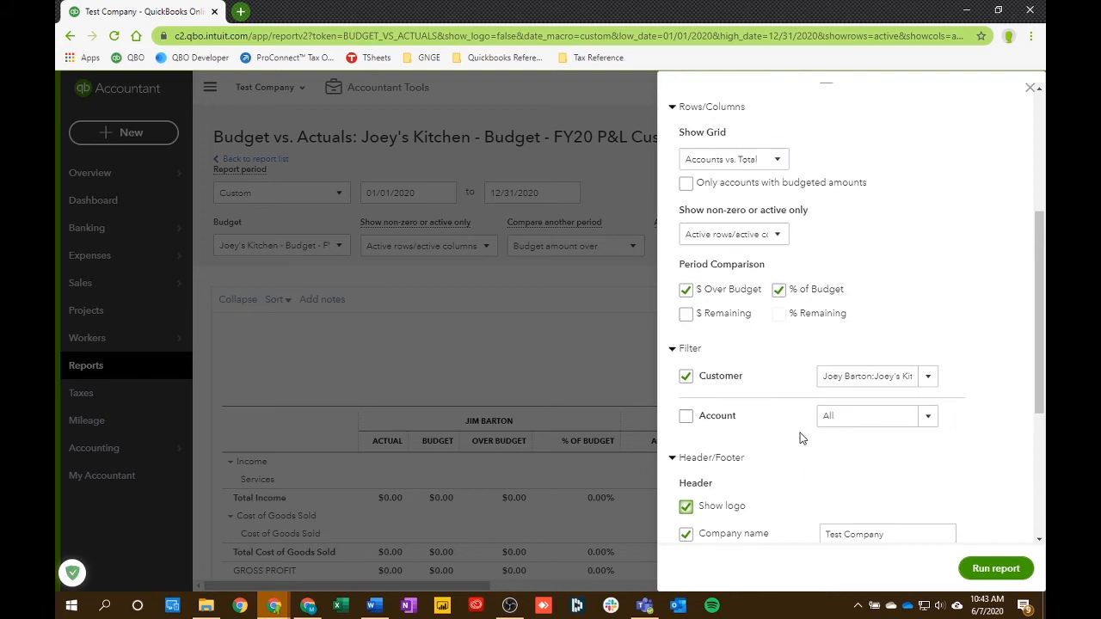
- Recheck the report's general, grid and customer filter settings, and run the customized report
scroll(796, 339, "down", 6)
scroll(769, 371, "up", 3)
scroll(793, 234, "up", 5)
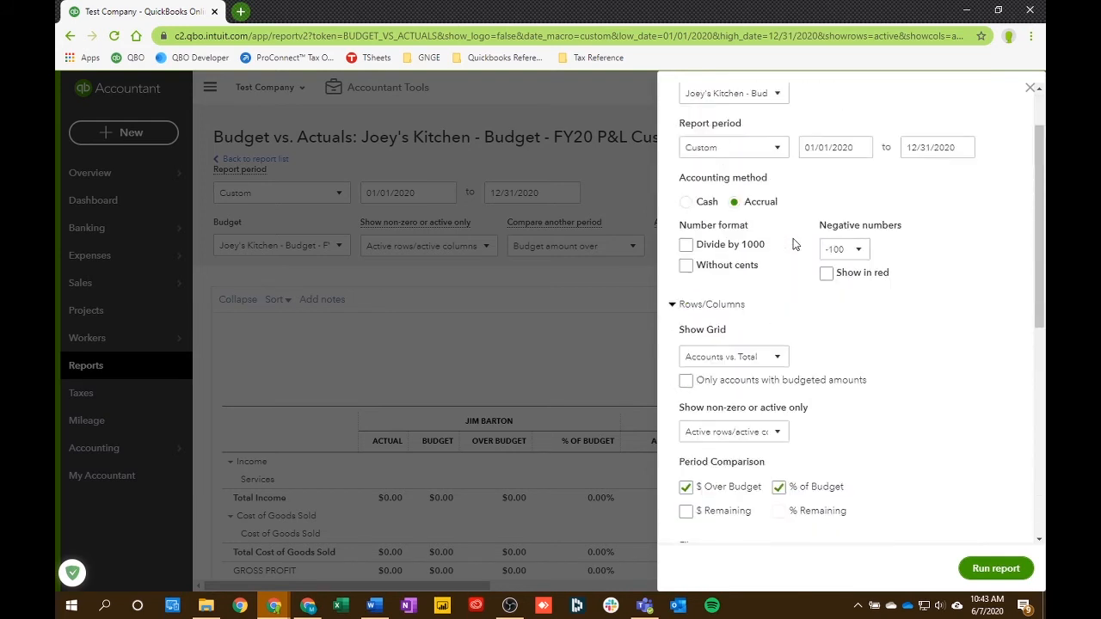
scroll(757, 301, "down", 5)
scroll(751, 303, "up", 1)
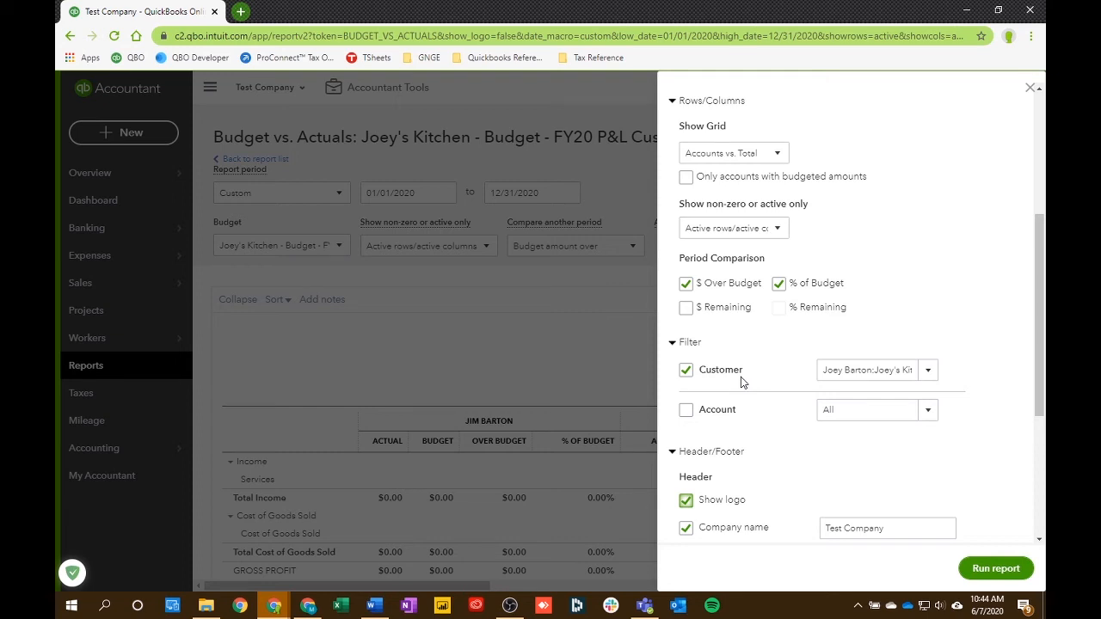
left_click(995, 568)
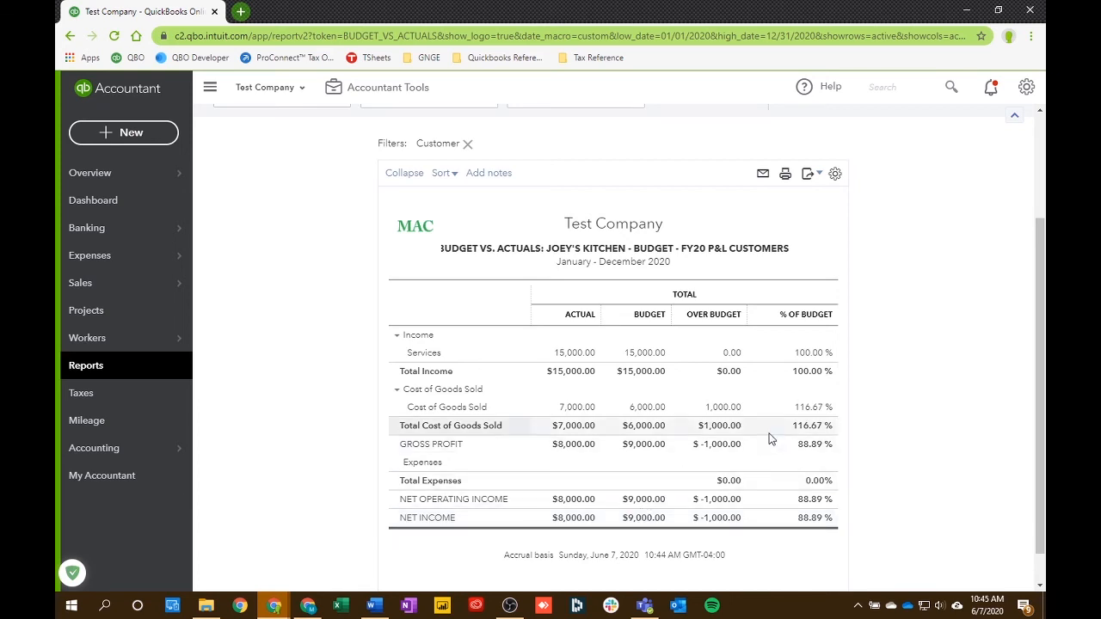
- Save the customized report under the kitchen project's name followed by "Total Actual vs Budget"
scroll(739, 362, "up", 2)
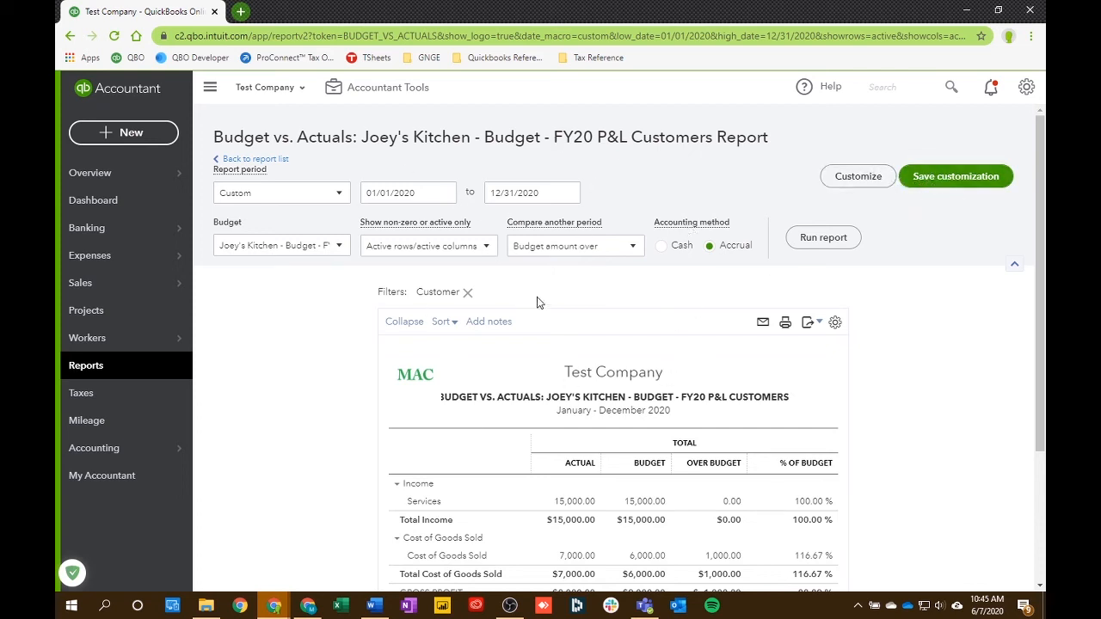
left_click(939, 178)
triple_click(845, 239)
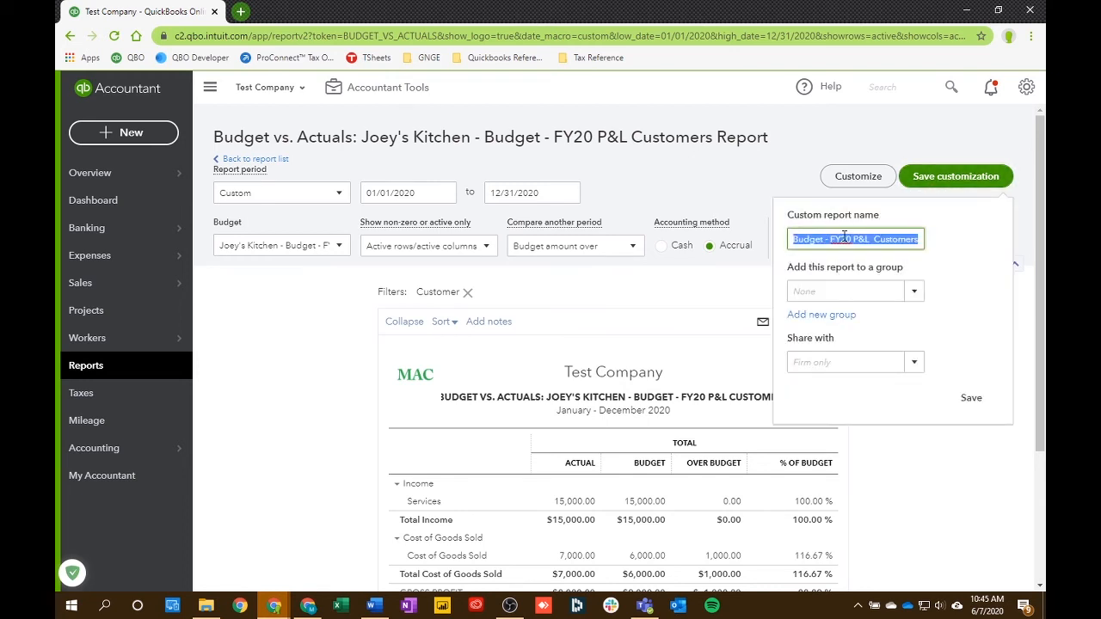
type("Joey's Kit")
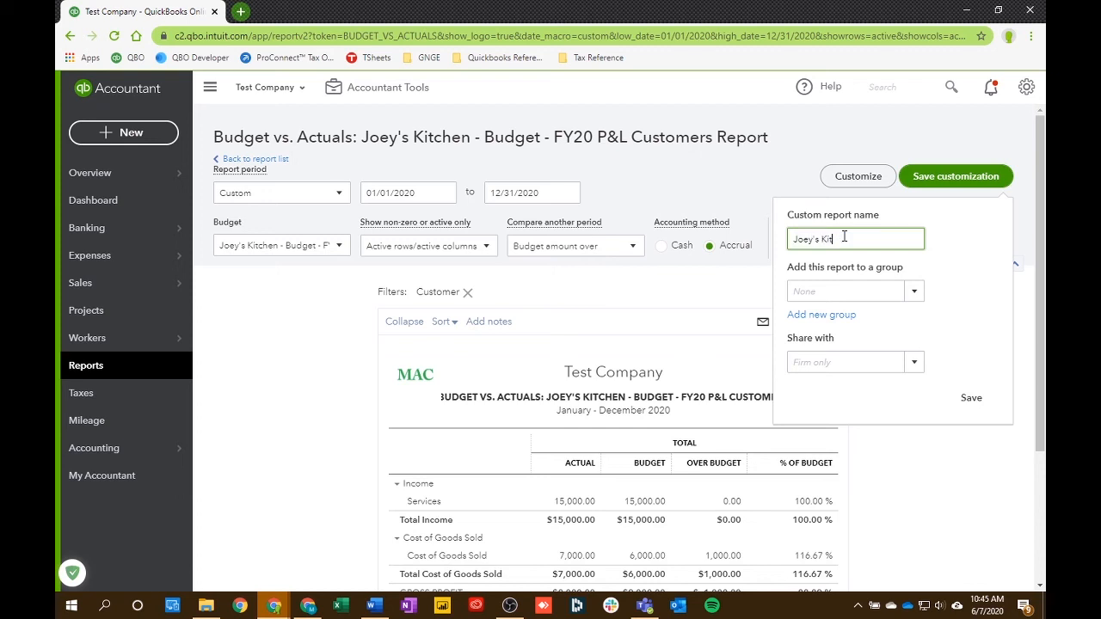
type("chen Total Actual vs Budget")
left_click(973, 403)
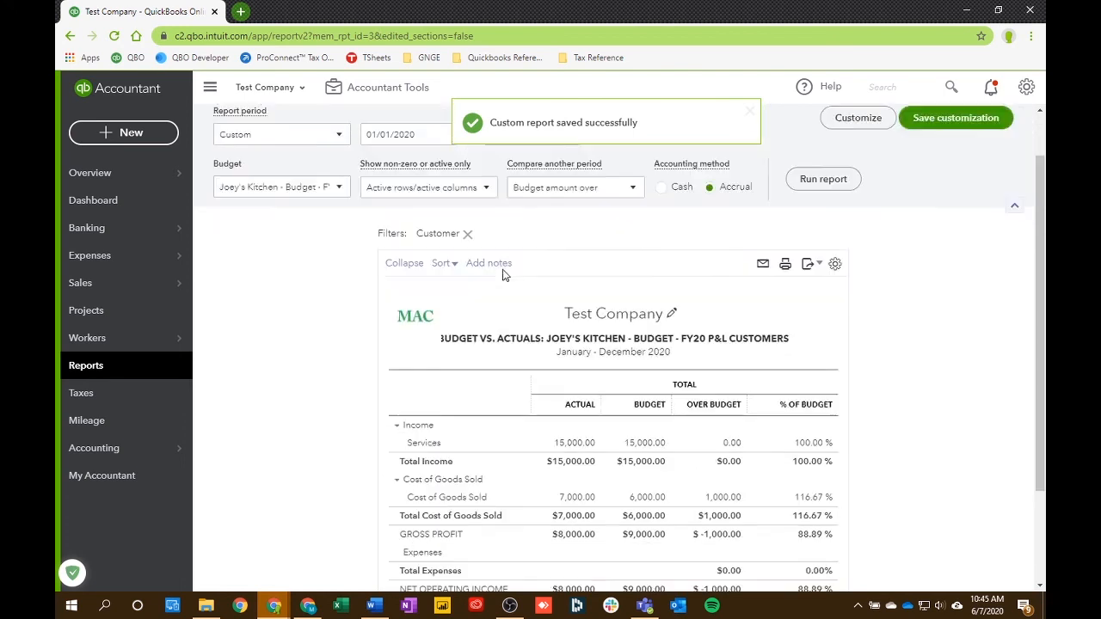
- Open the saved Total Actual vs Budget report from the custom reports list and review its total columns
left_click(130, 371)
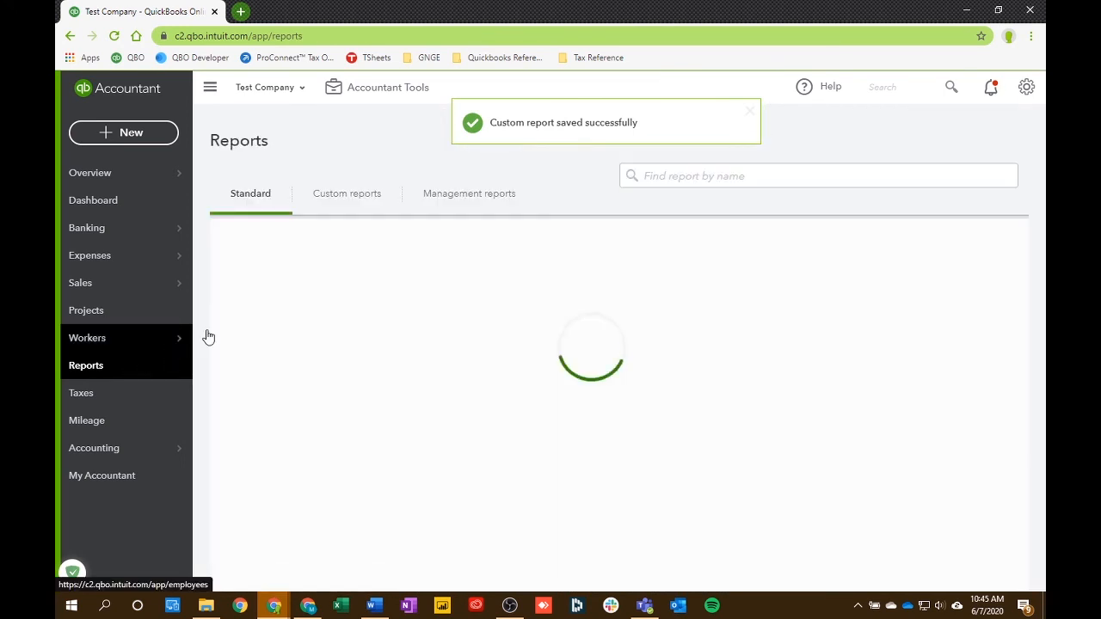
left_click(350, 198)
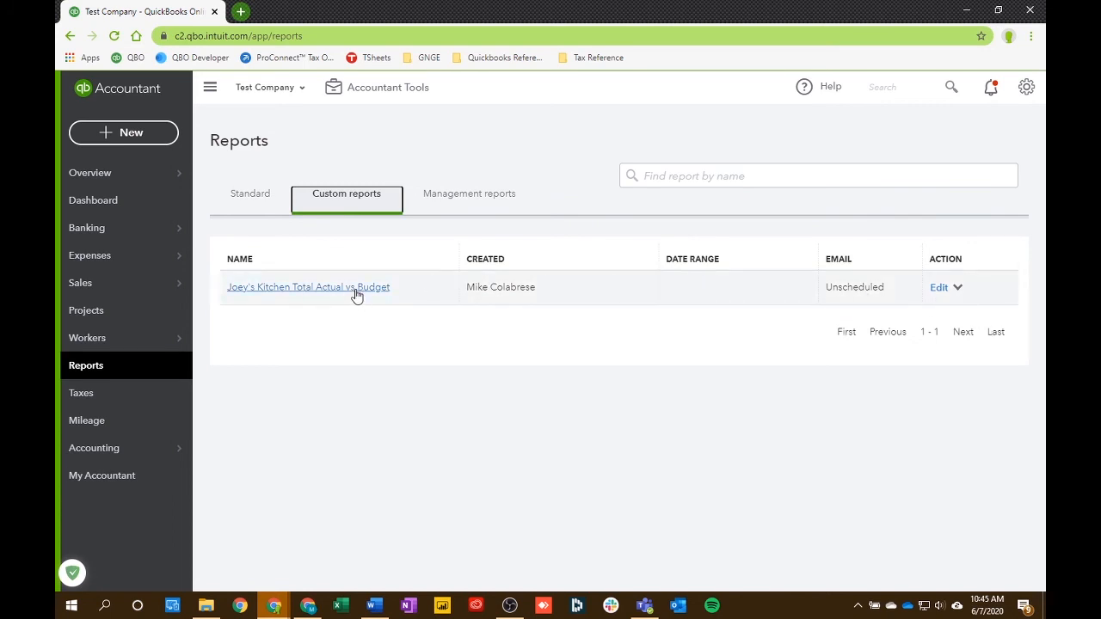
left_click(271, 291)
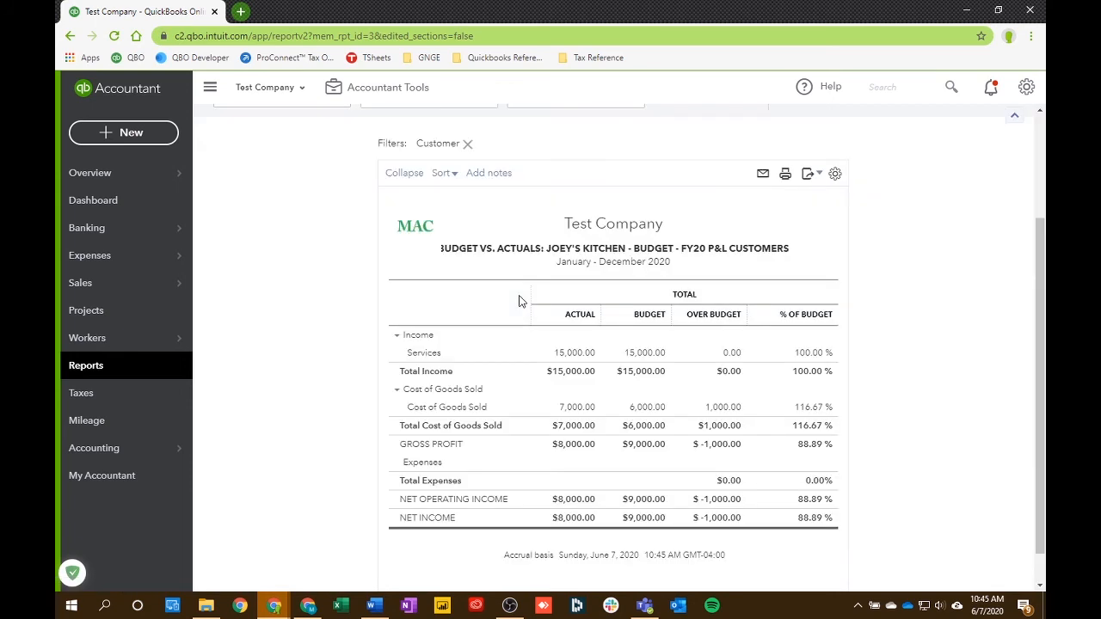
scroll(522, 305, "up", 2)
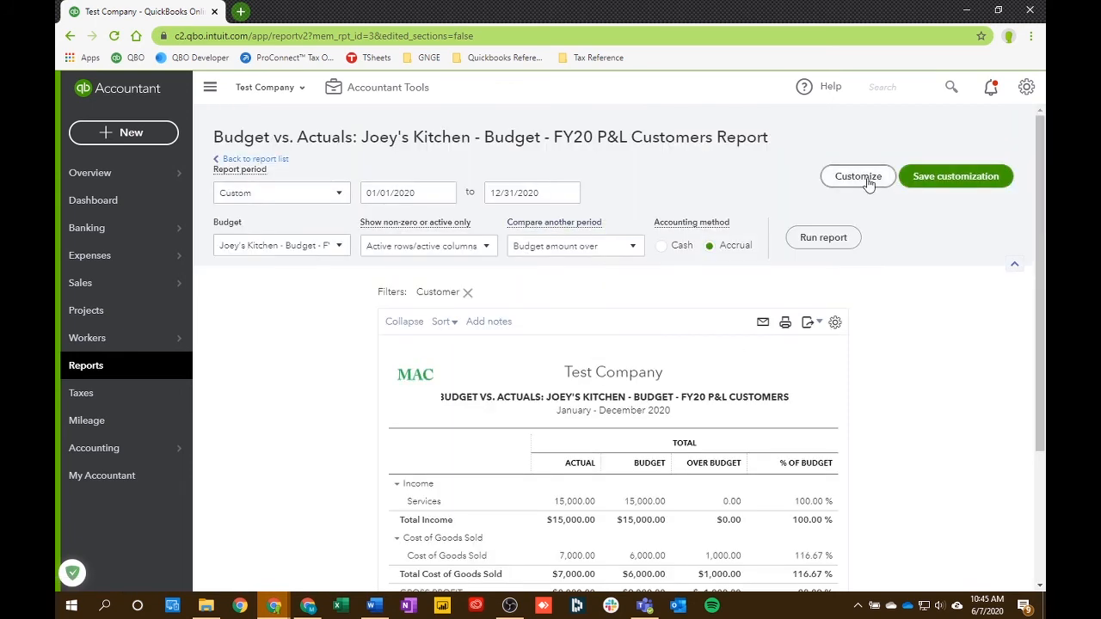
scroll(550, 339, "down", 3)
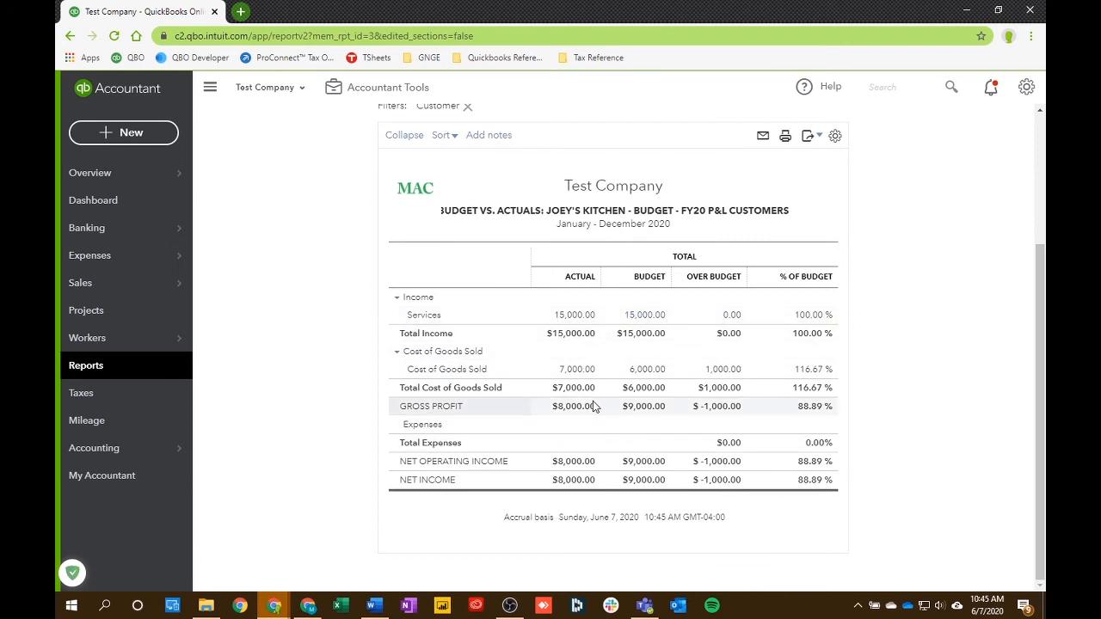
scroll(594, 406, "up", 3)
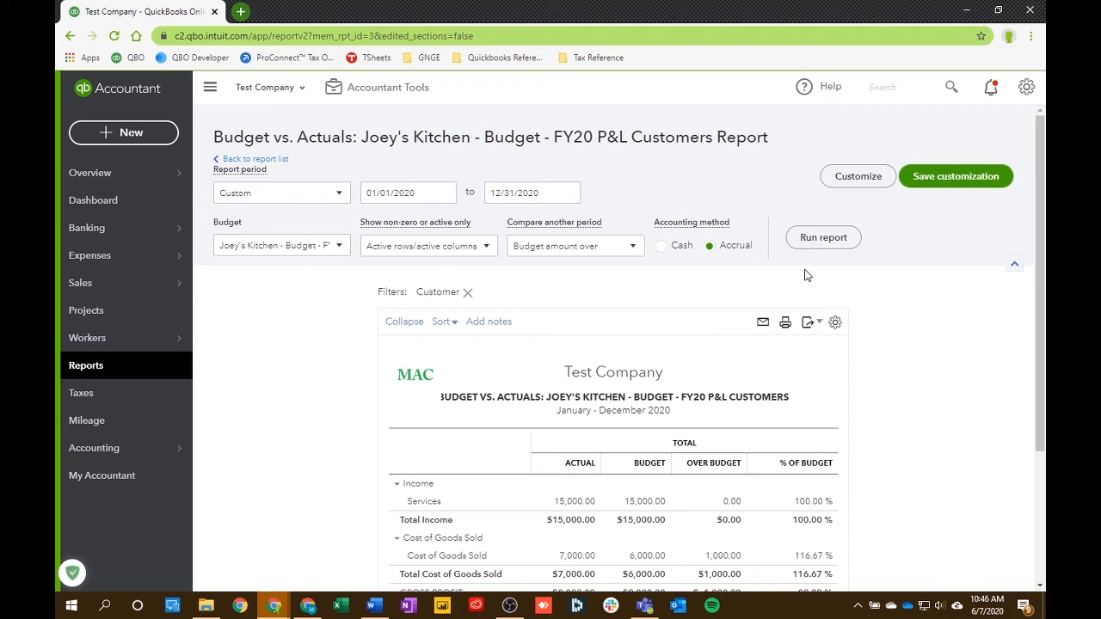
- Customize the report's Show Grid as Accounts vs. Months and run it
left_click(851, 181)
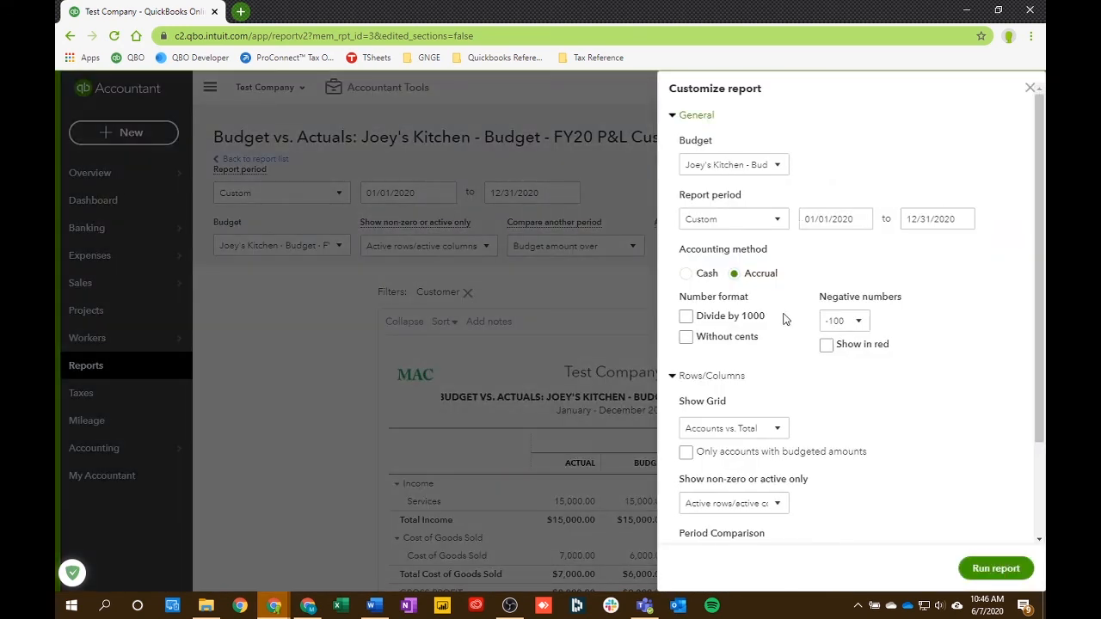
scroll(768, 411, "down", 2)
left_click(774, 308)
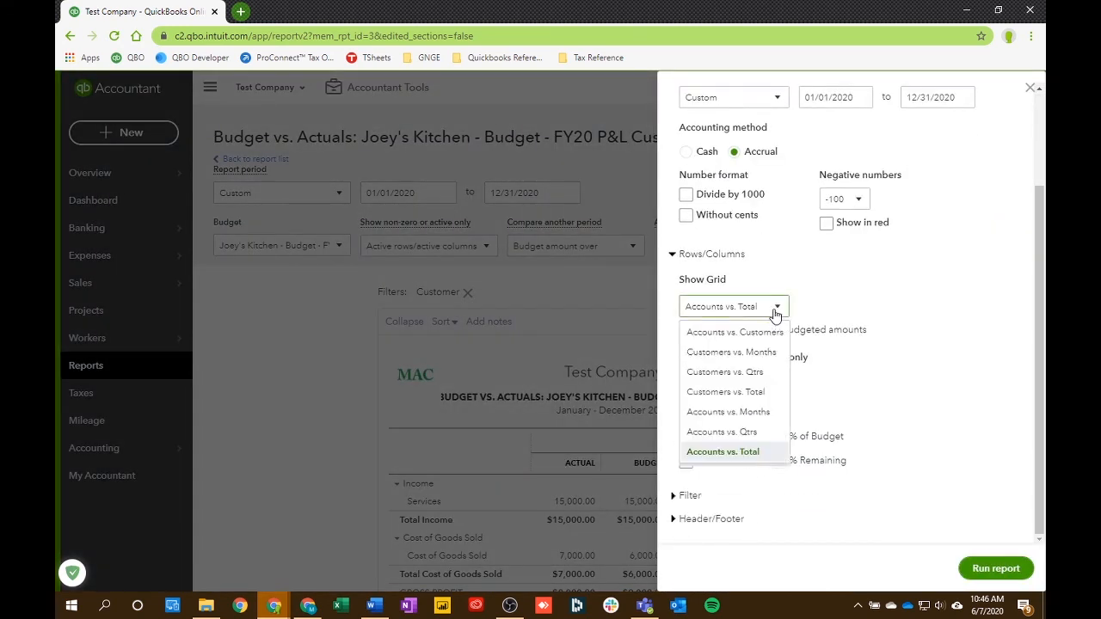
left_click(735, 414)
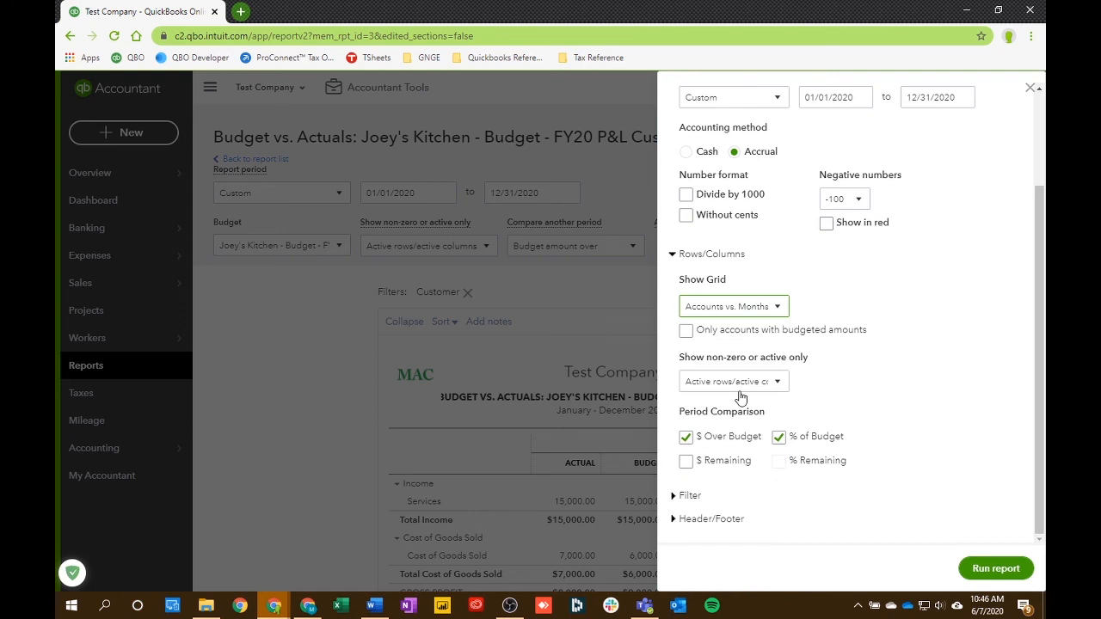
left_click(998, 574)
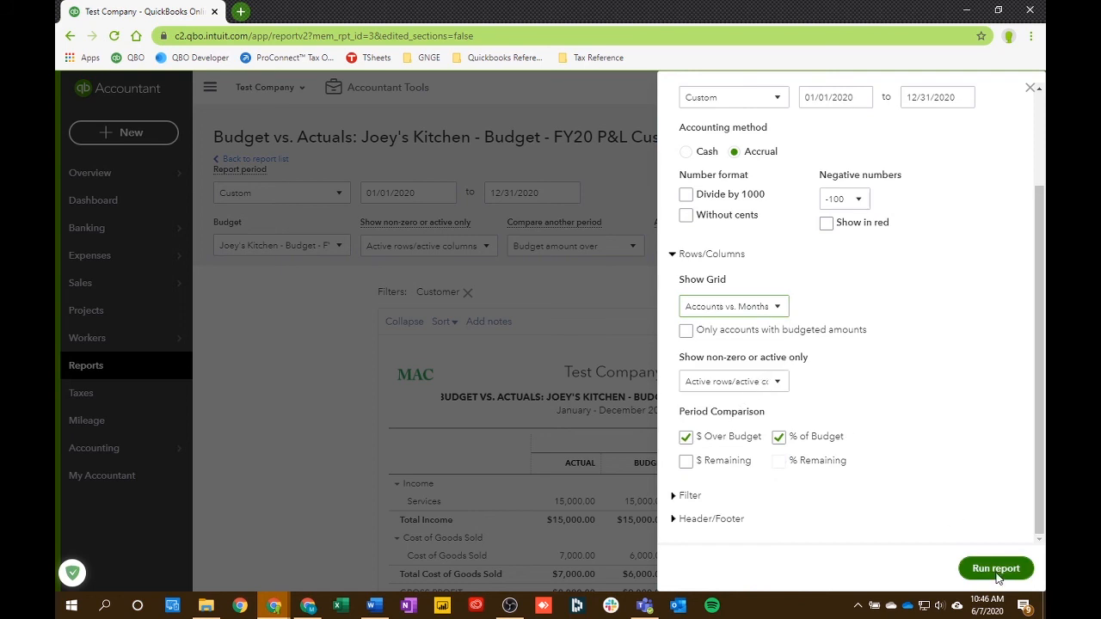
- Examine the monthly actual and budget columns, especially May and June 2020, and check the report's export formats
scroll(639, 400, "down", 3)
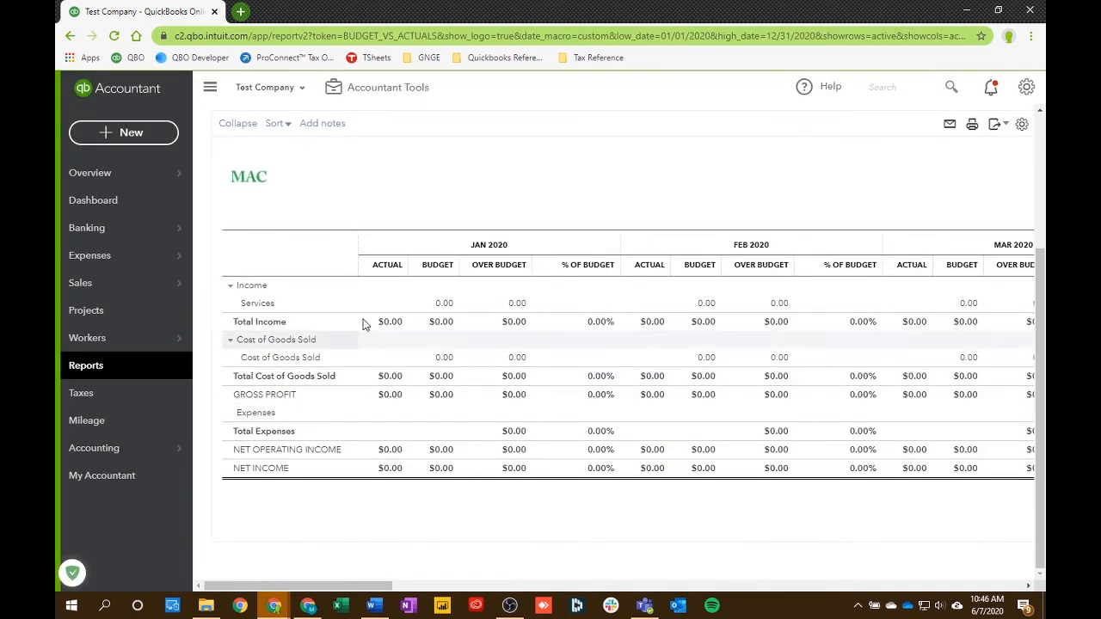
left_click_drag(368, 592, 583, 597)
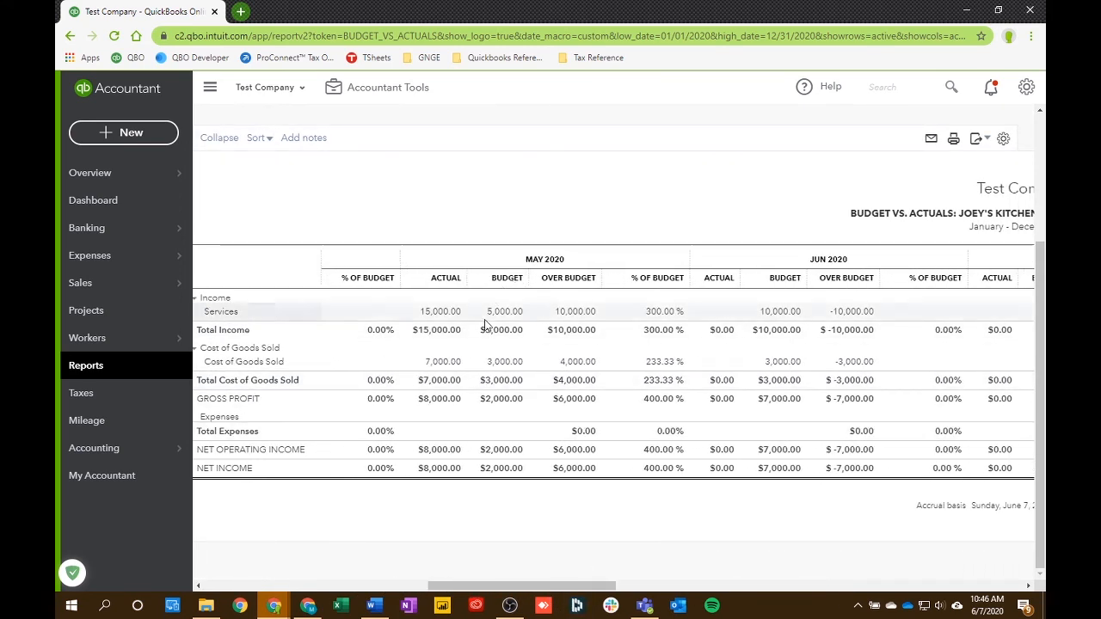
left_click(442, 313)
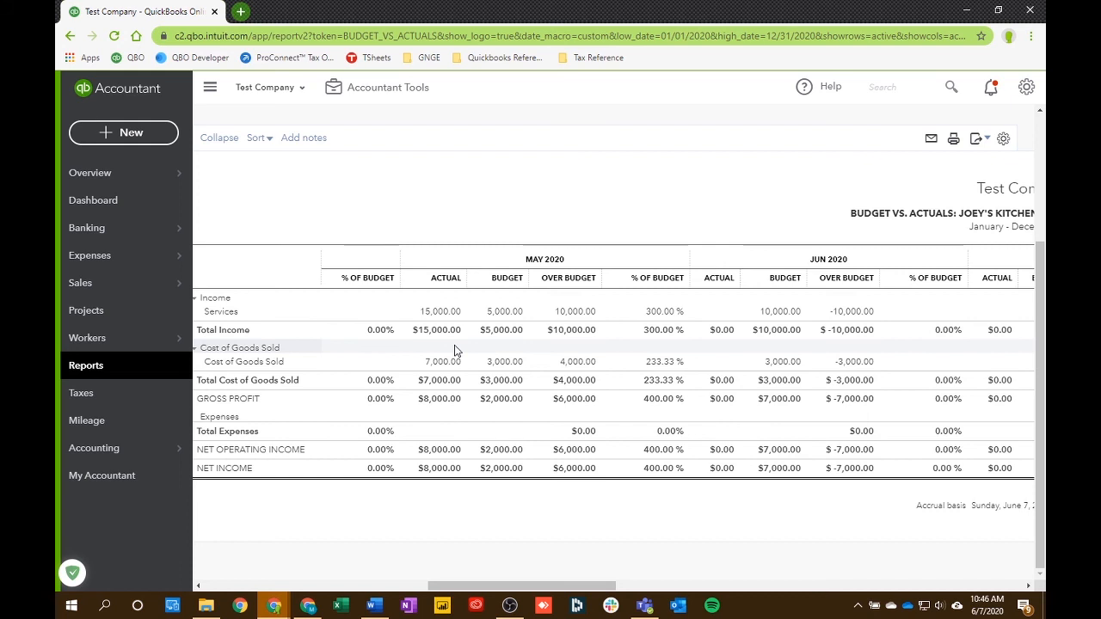
left_click_drag(512, 586, 418, 570)
scroll(749, 481, "up", 3)
left_click(978, 321)
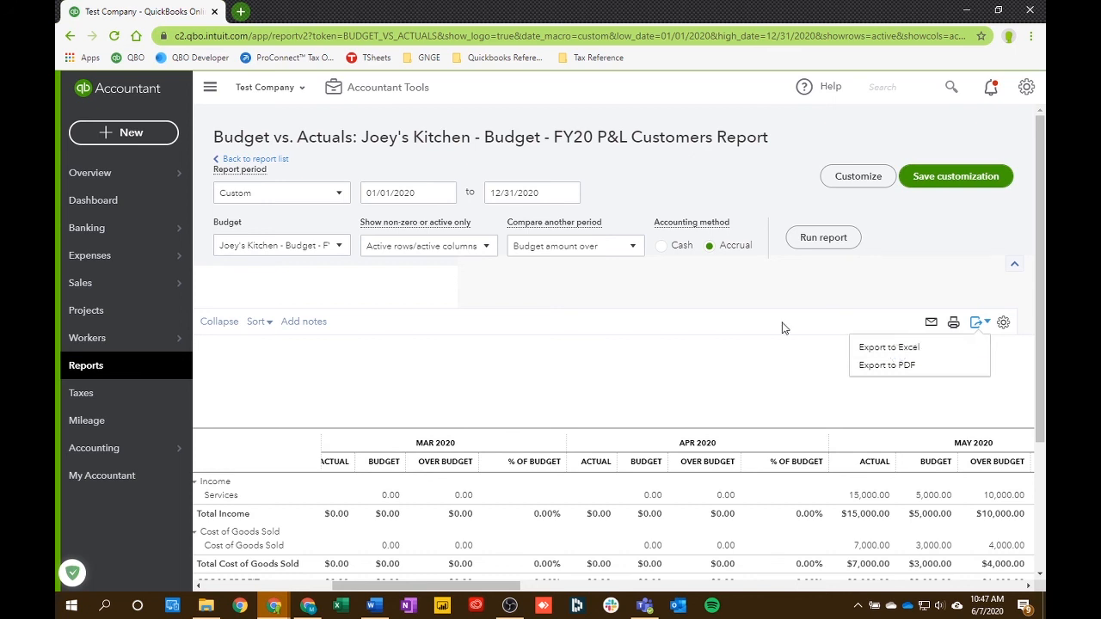
left_click(832, 292)
scroll(644, 362, "down", 1)
scroll(644, 365, "down", 3)
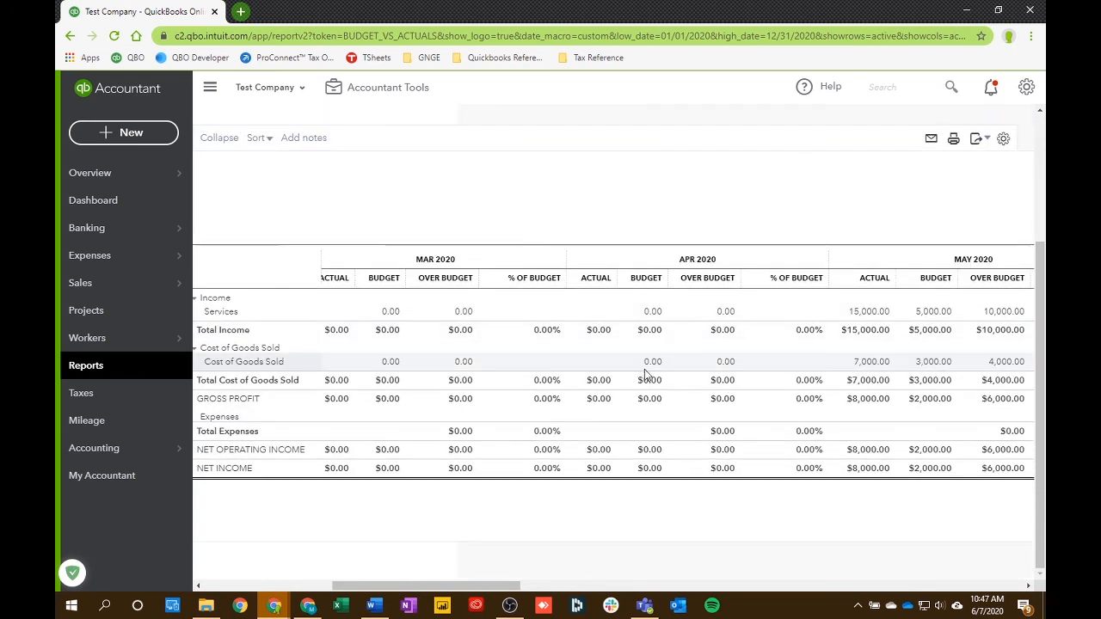
- Save the monthly version as a custom report, replacing "Total" with "Monthly" in its name, and open the custom reports list
scroll(644, 365, "up", 4)
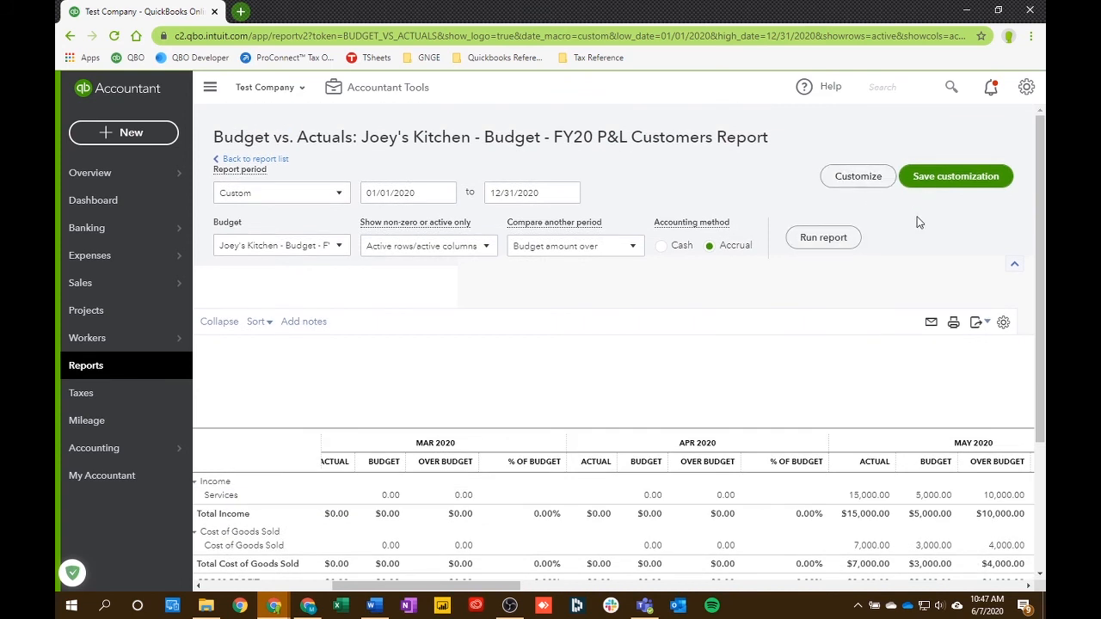
left_click(938, 189)
left_click(876, 238)
double_click(875, 239)
key("BackSpace")
type("Monthly Actual")
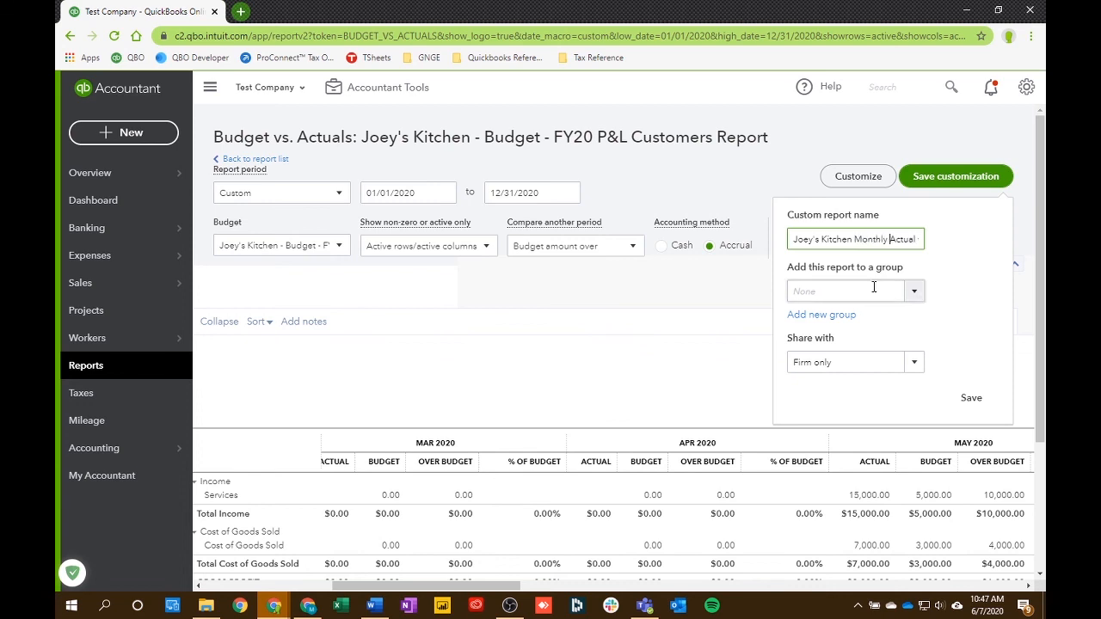
left_click(973, 399)
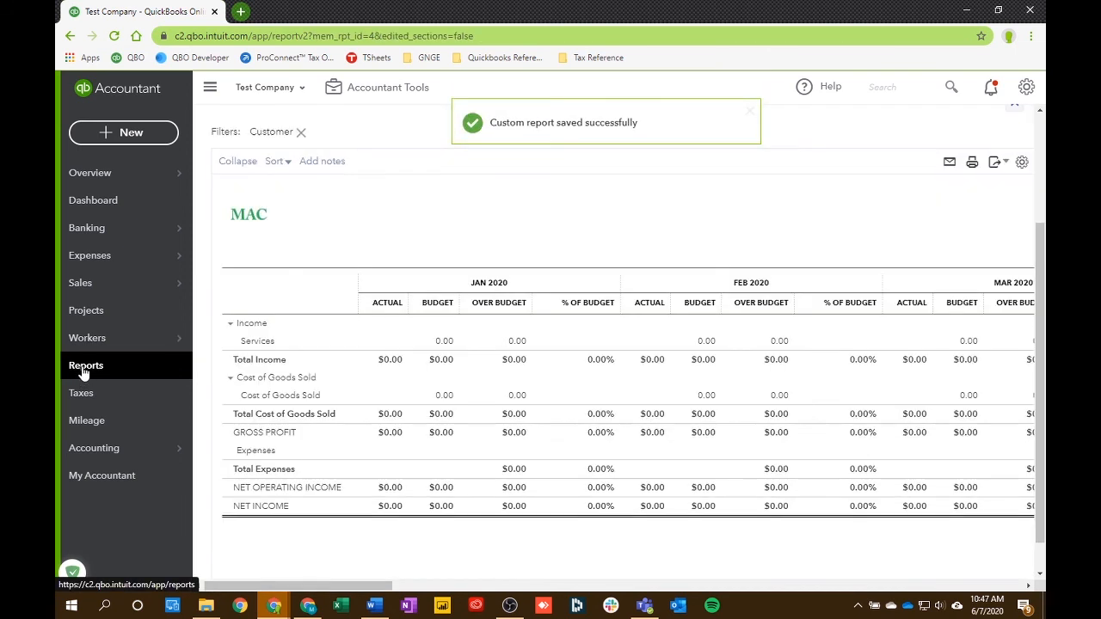
left_click(85, 366)
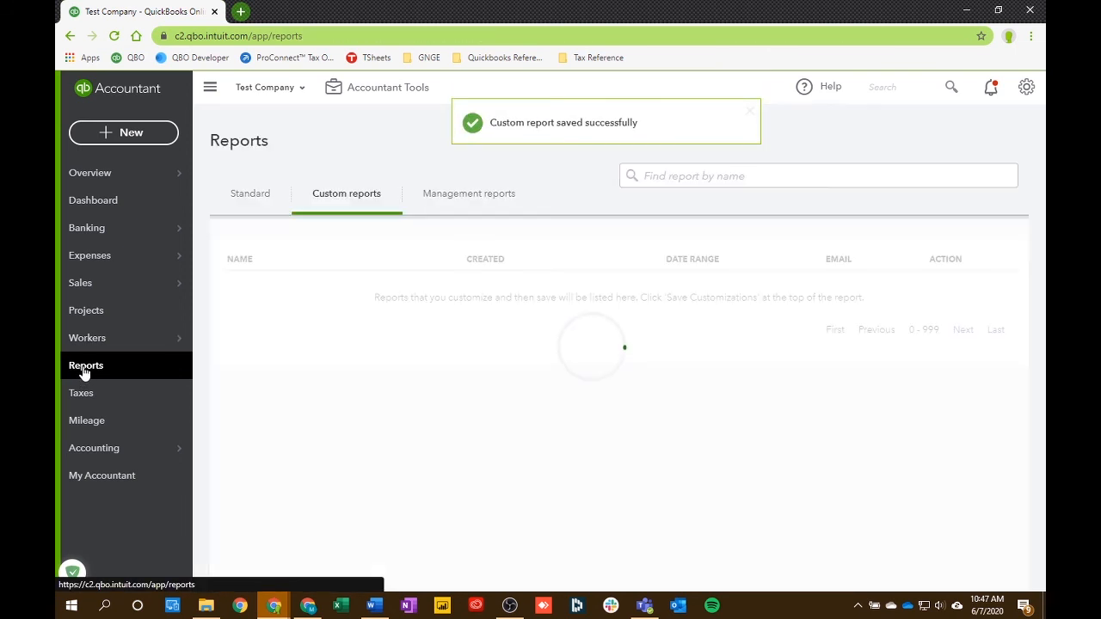
left_click(335, 195)
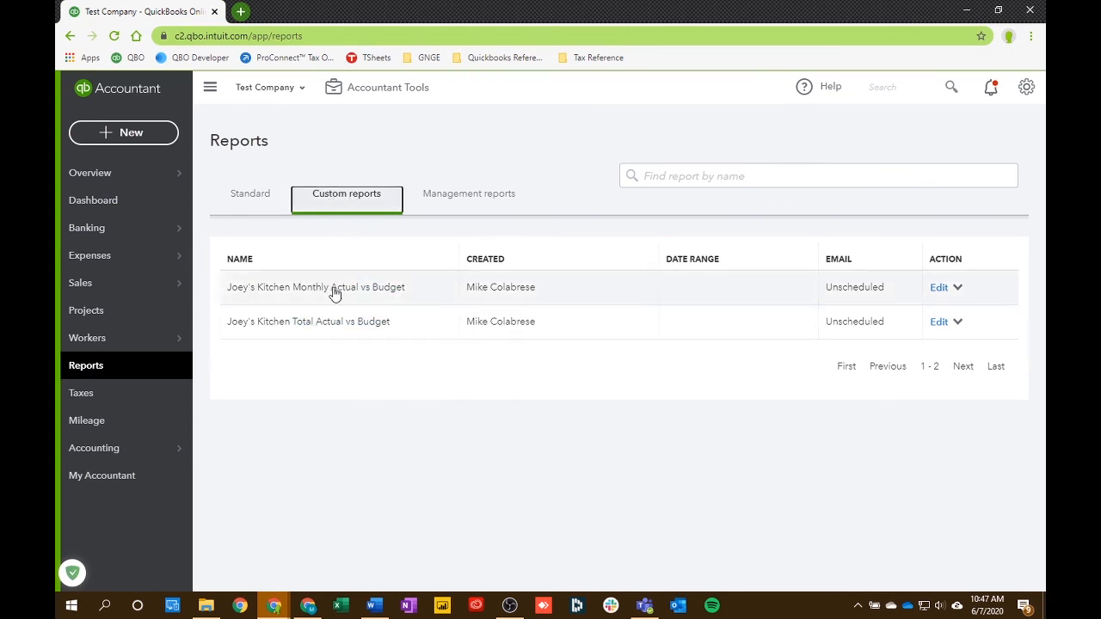